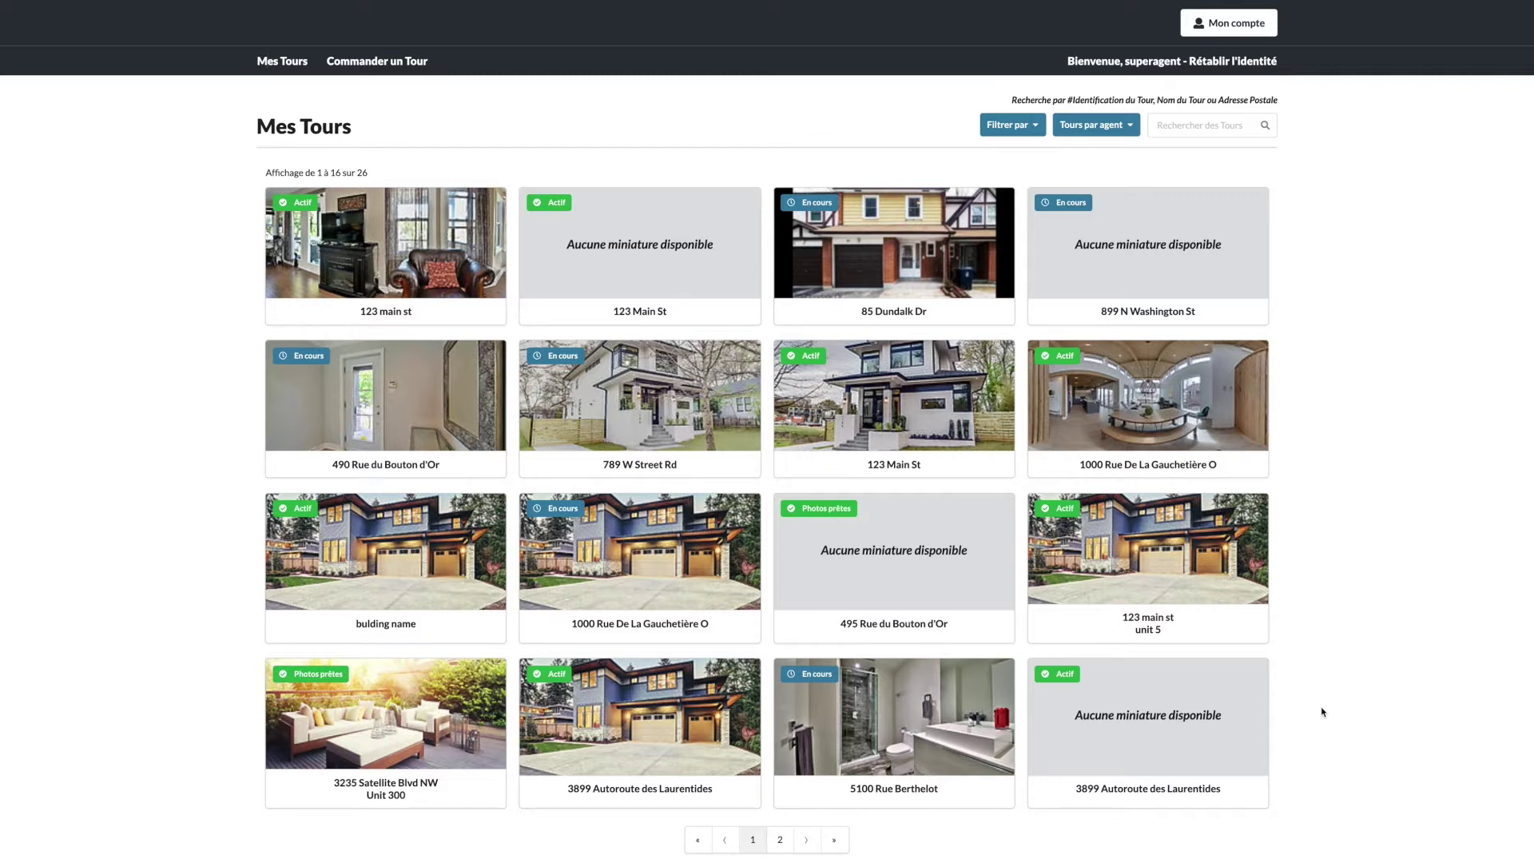
Open the information page of the active tour showing the white two-storey house and enter 3 bedrooms and 2 bathrooms
click(837, 429)
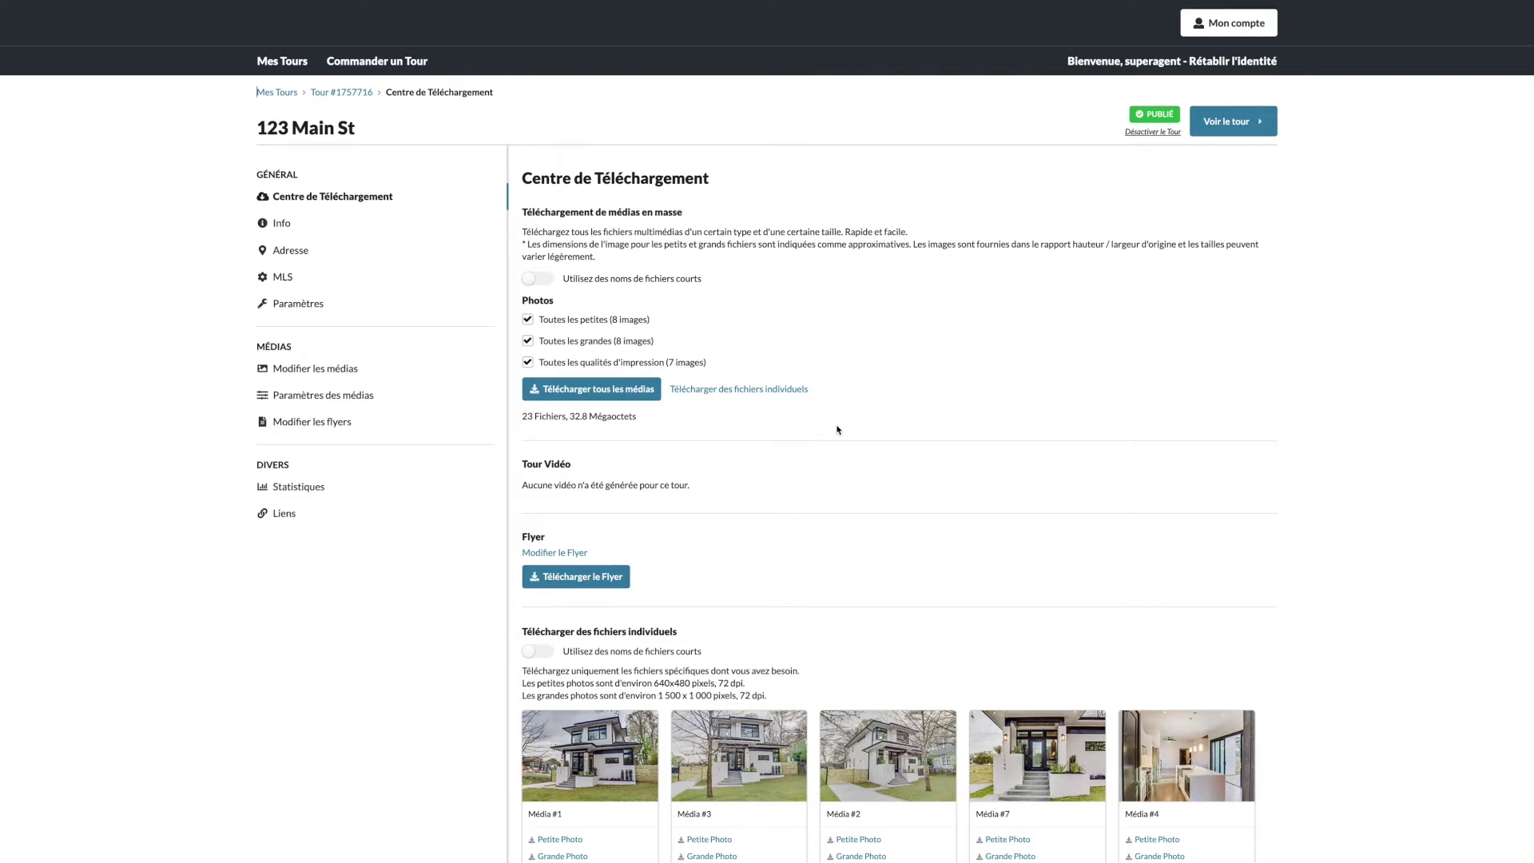
click(307, 224)
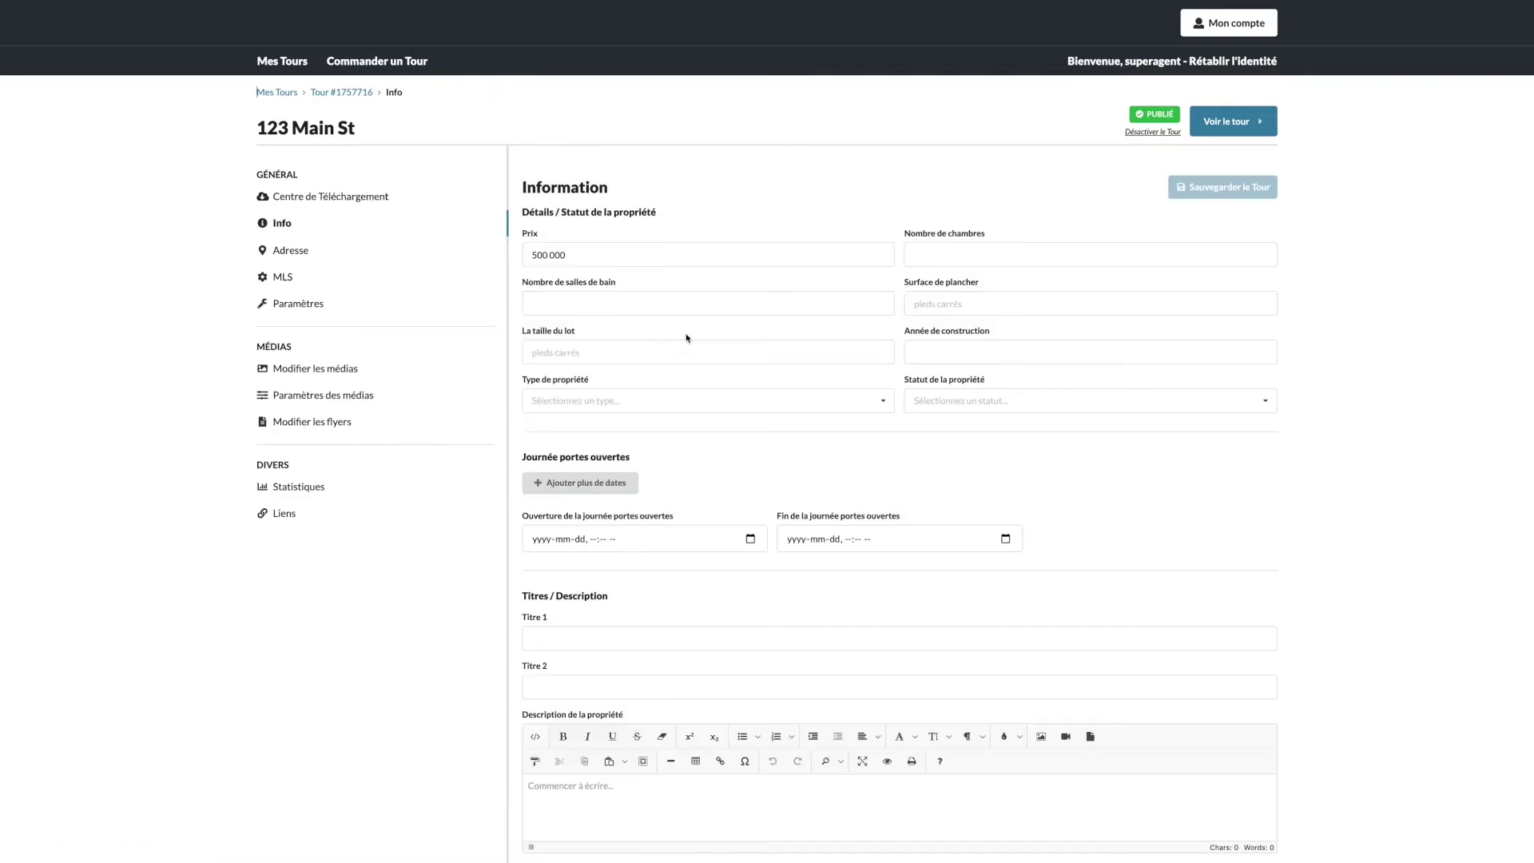
click(619, 256)
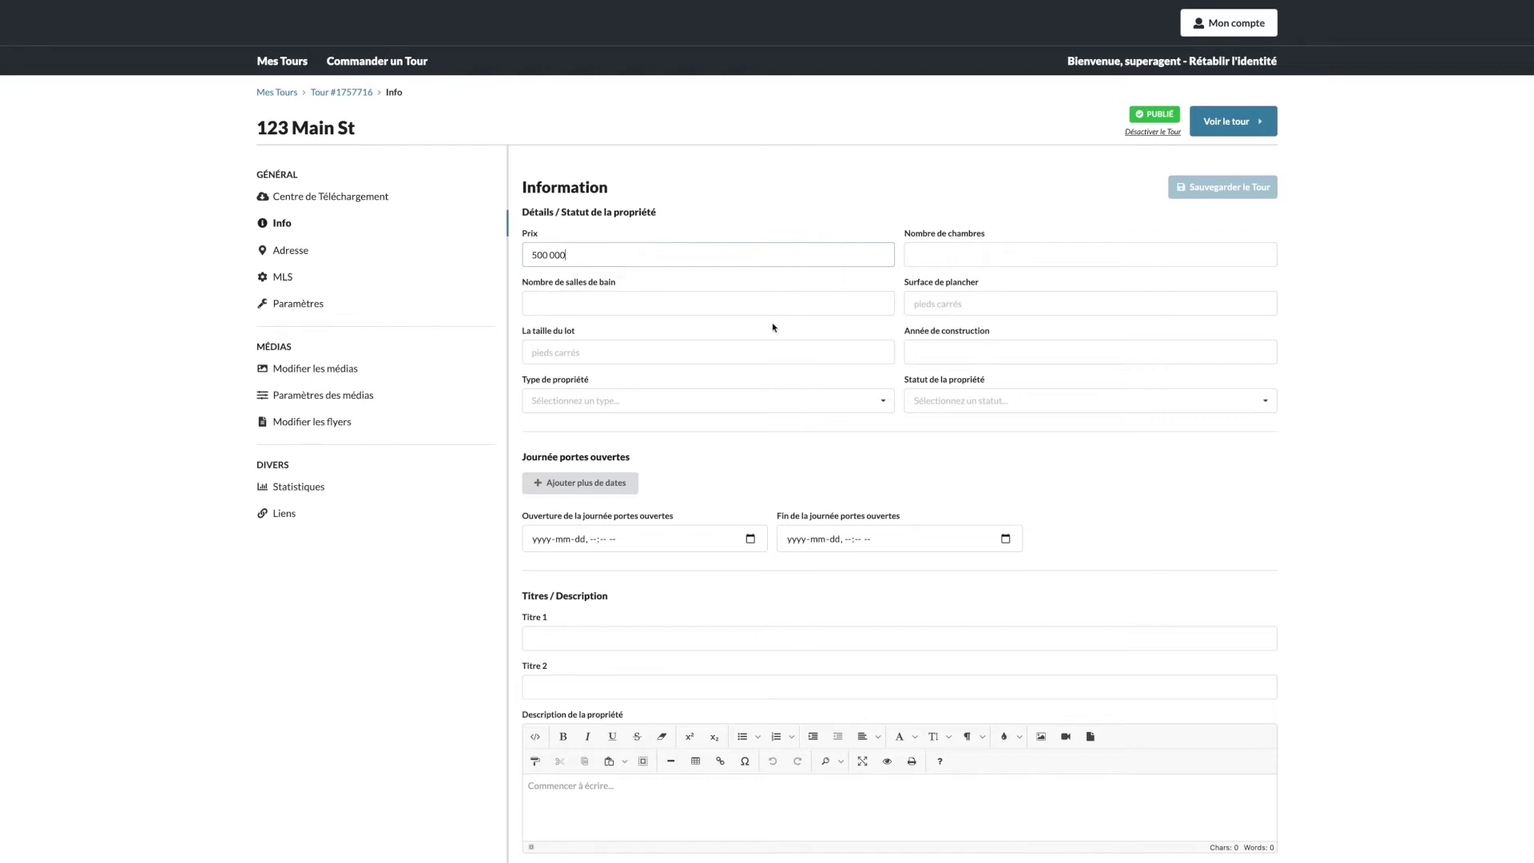
click(1055, 252)
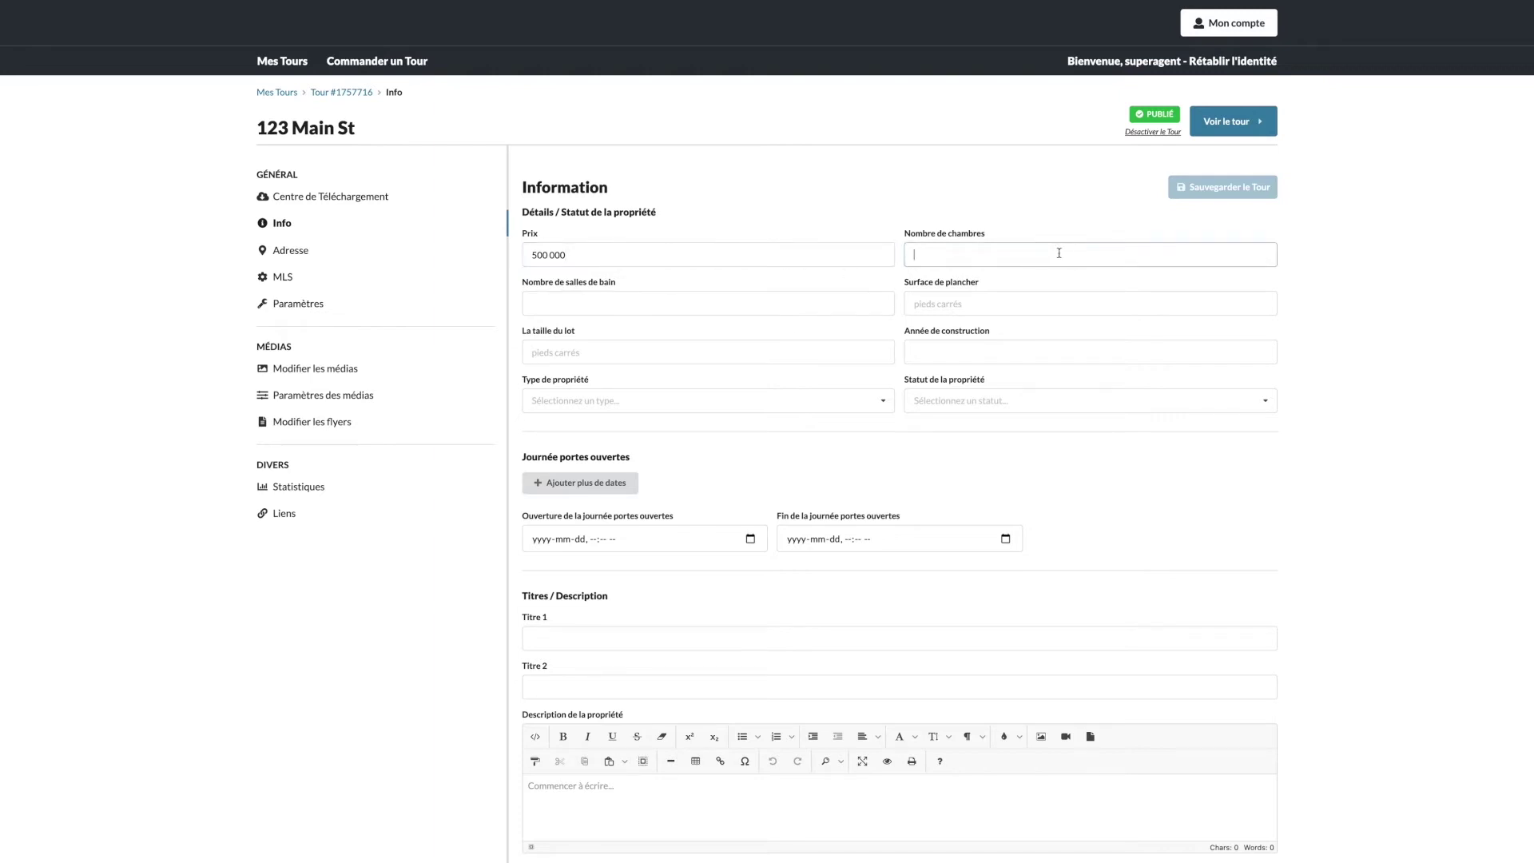
text(3)
click(627, 304)
text(2)
Set the property type to Bungalow and the property status to À vendre
click(635, 403)
click(635, 472)
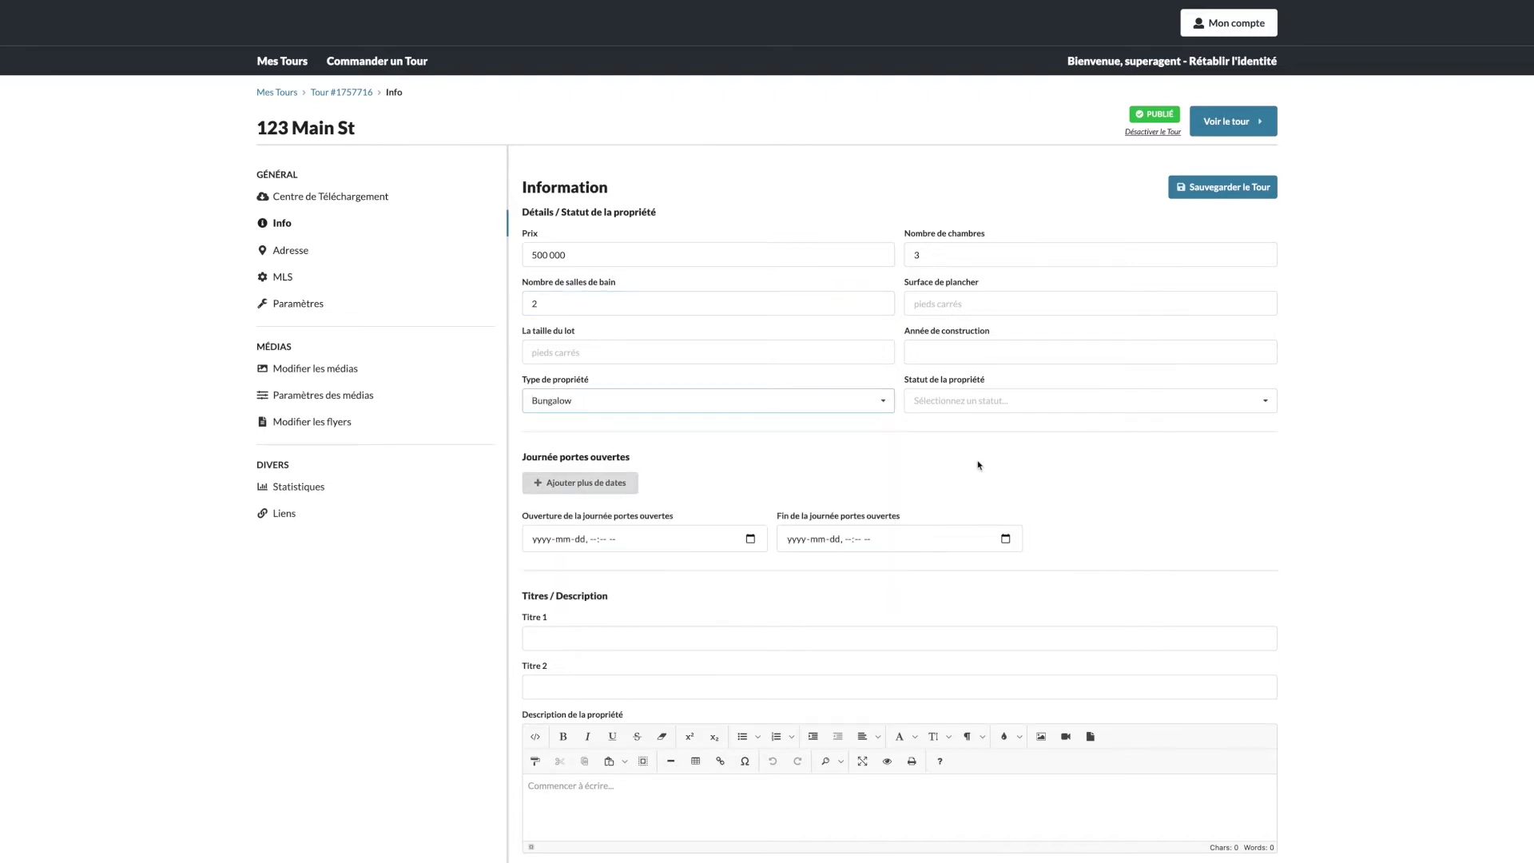
click(967, 401)
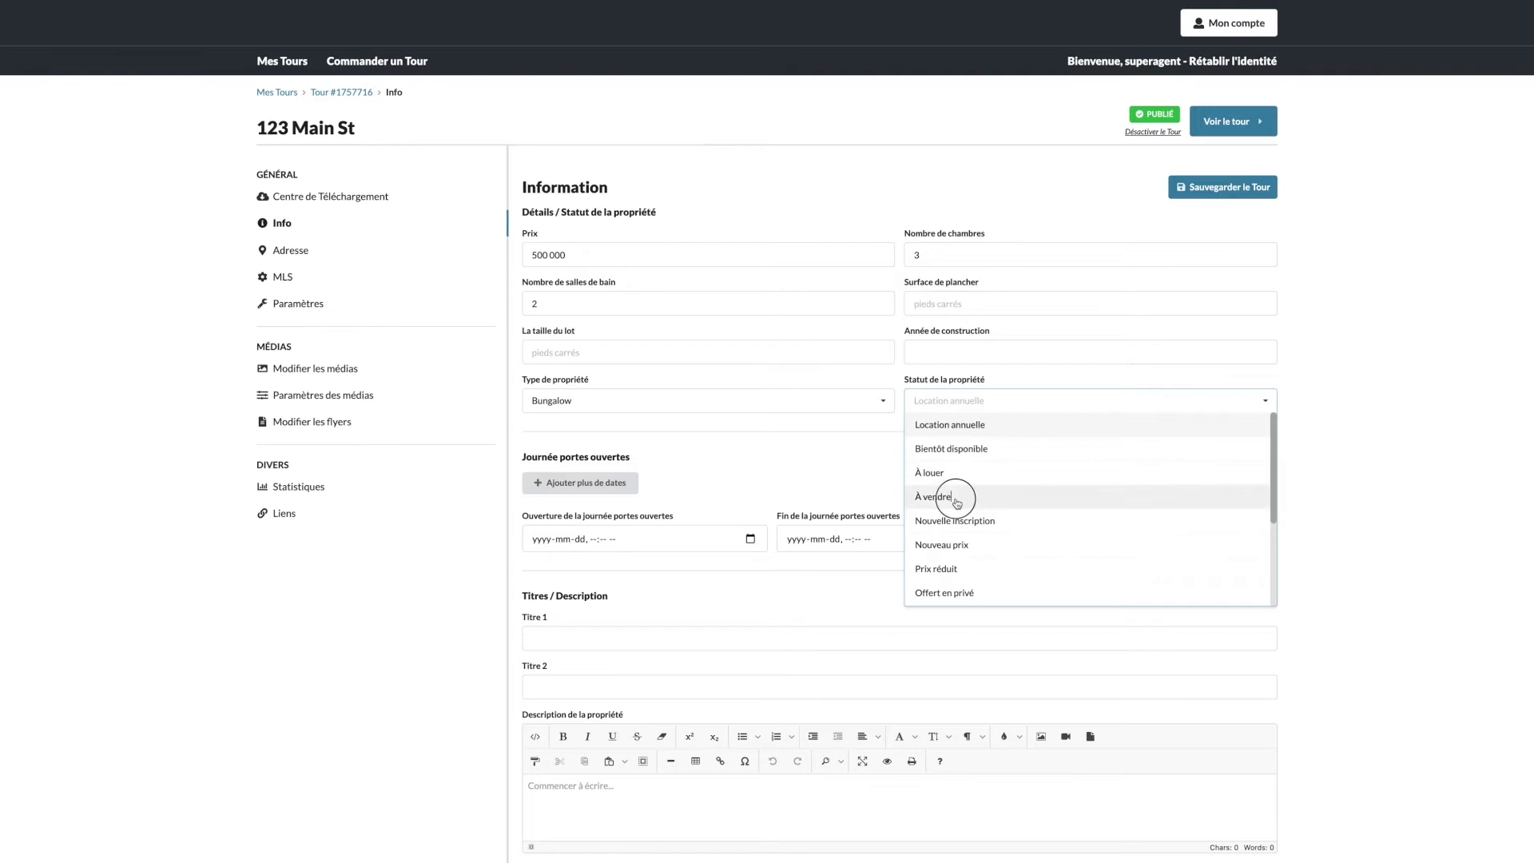
click(963, 496)
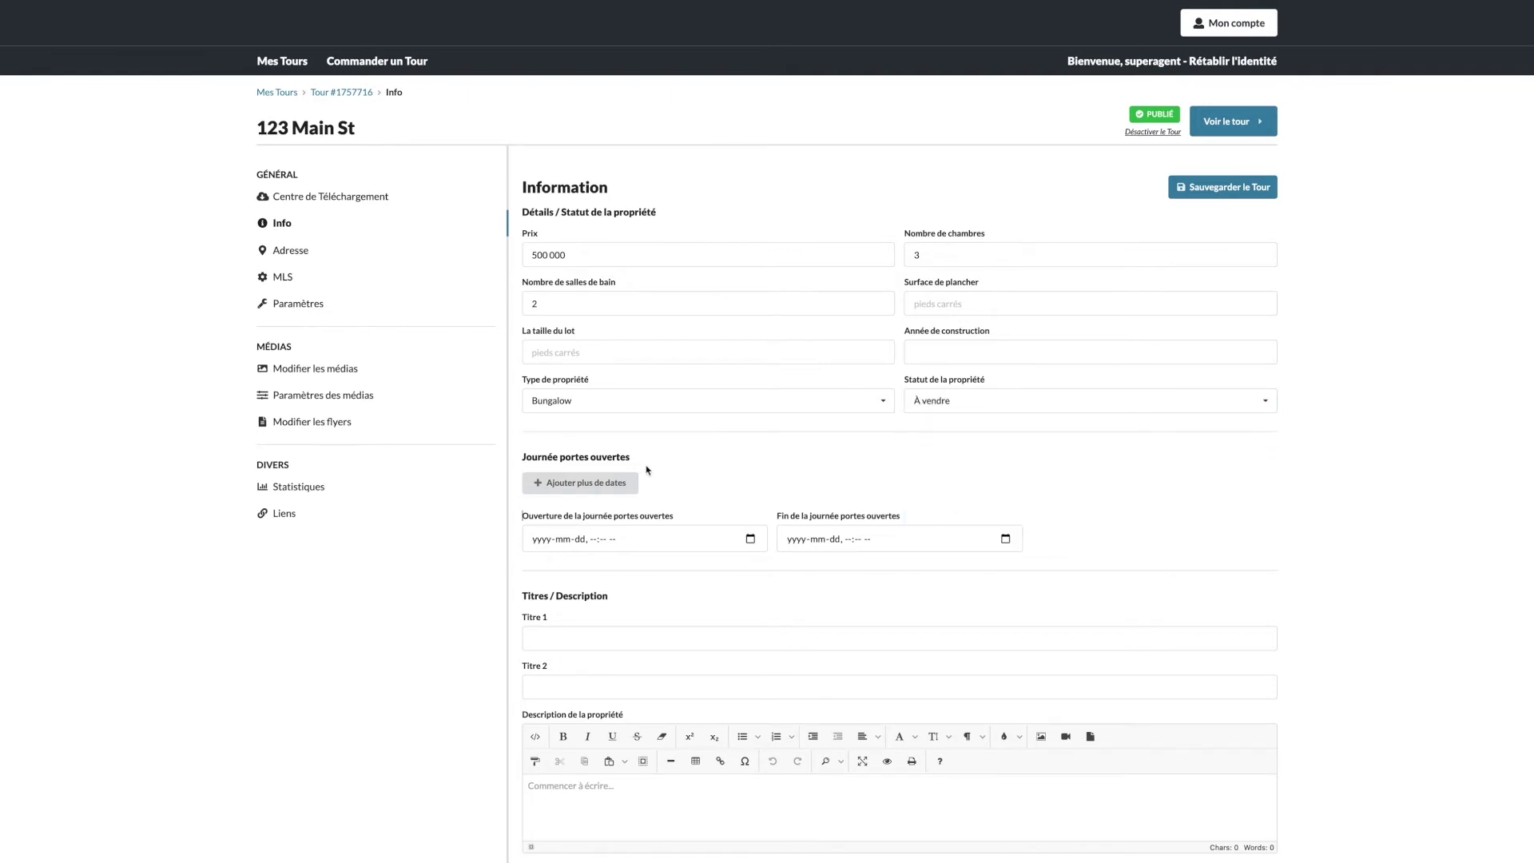
Schedule the open house from 2021-07-21, 04:32 PM to 2021-07-26, 06:32 PM
click(617, 548)
click(751, 540)
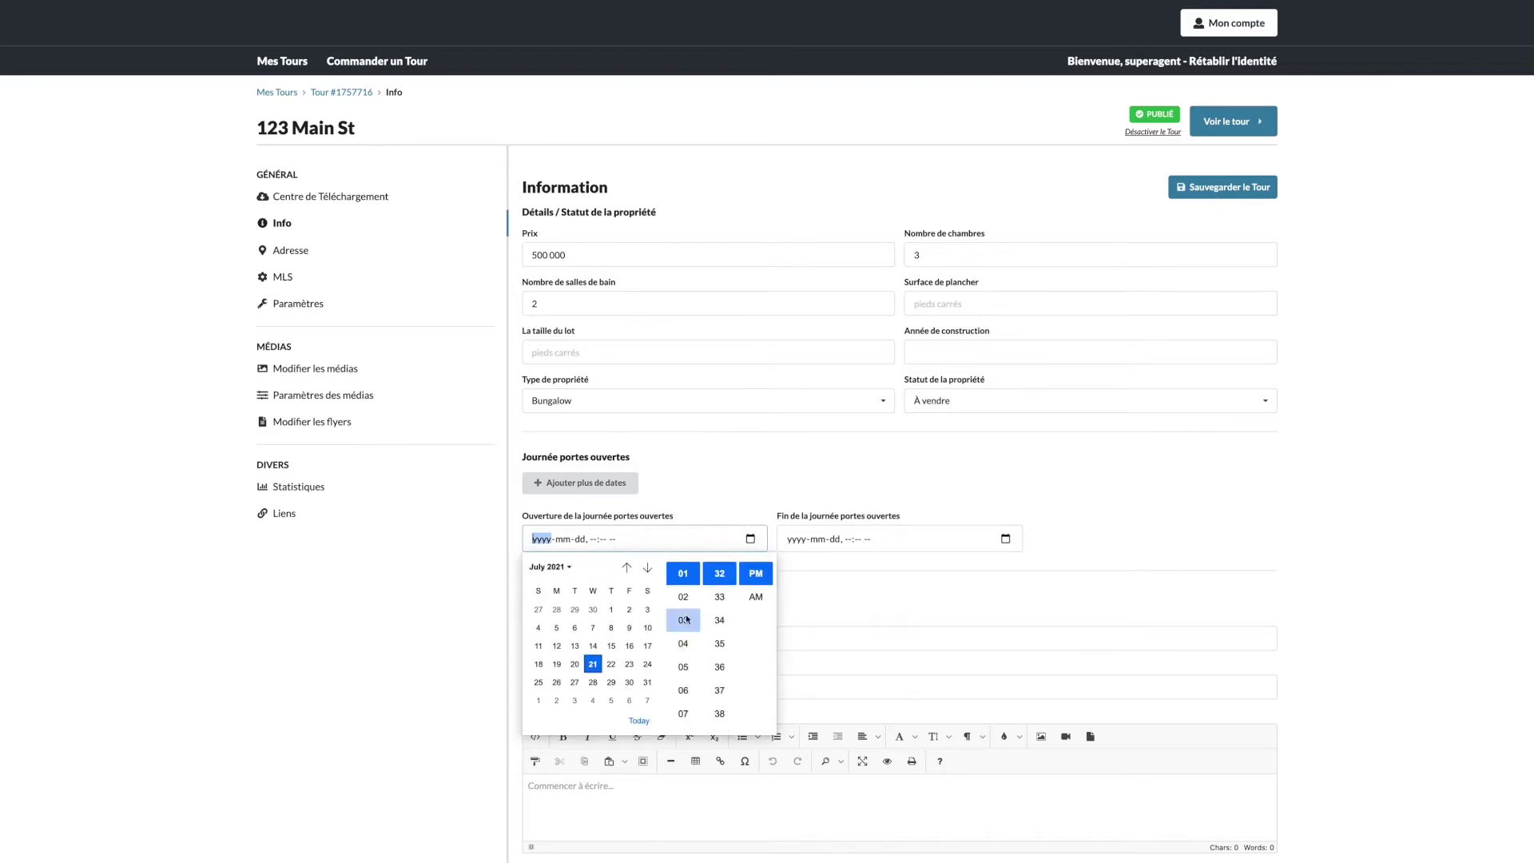
click(683, 643)
click(825, 546)
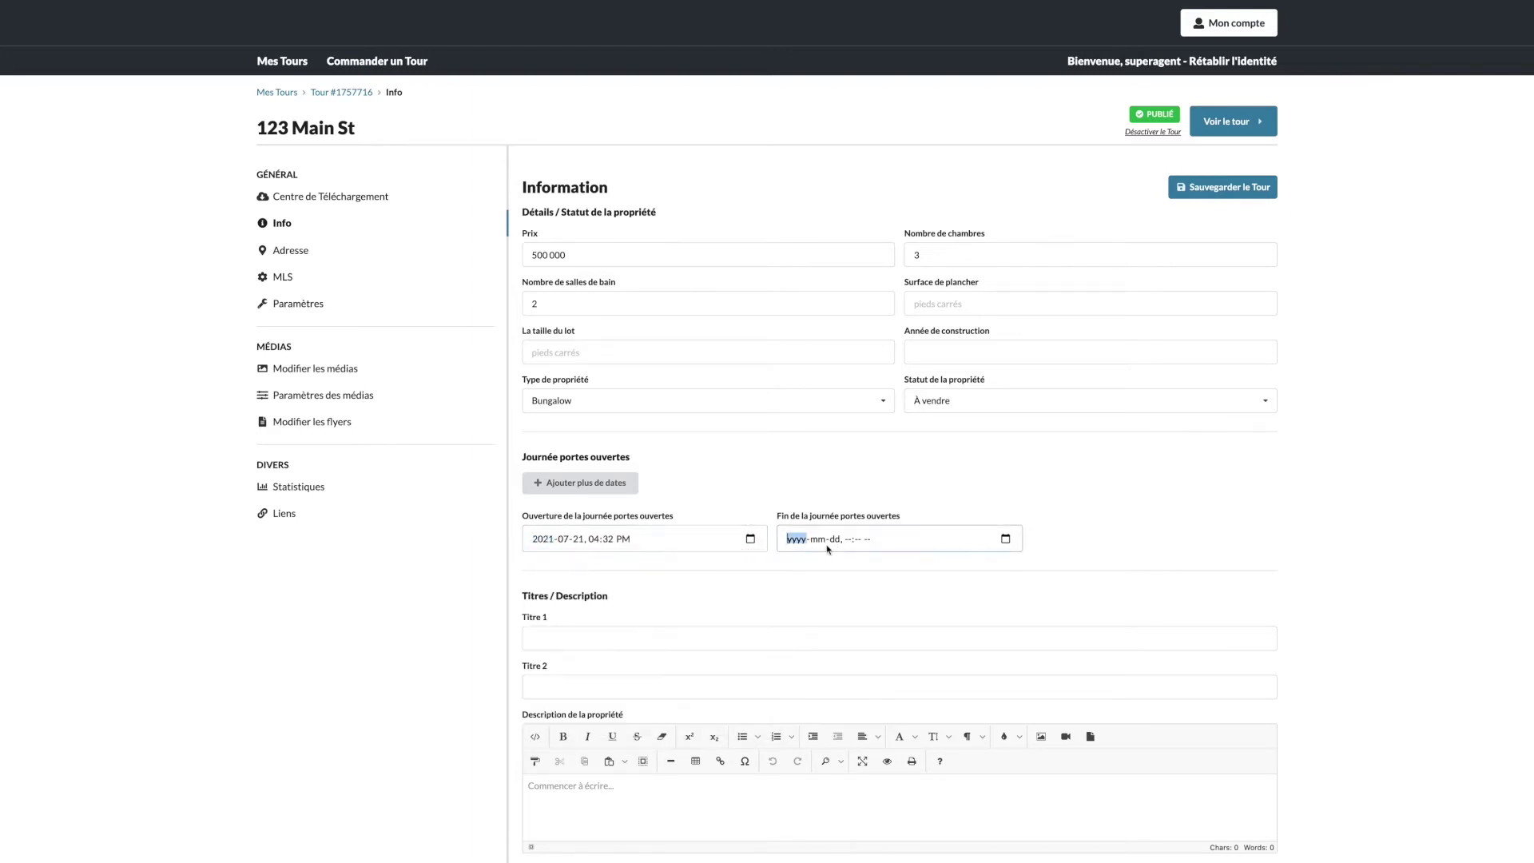
click(1005, 539)
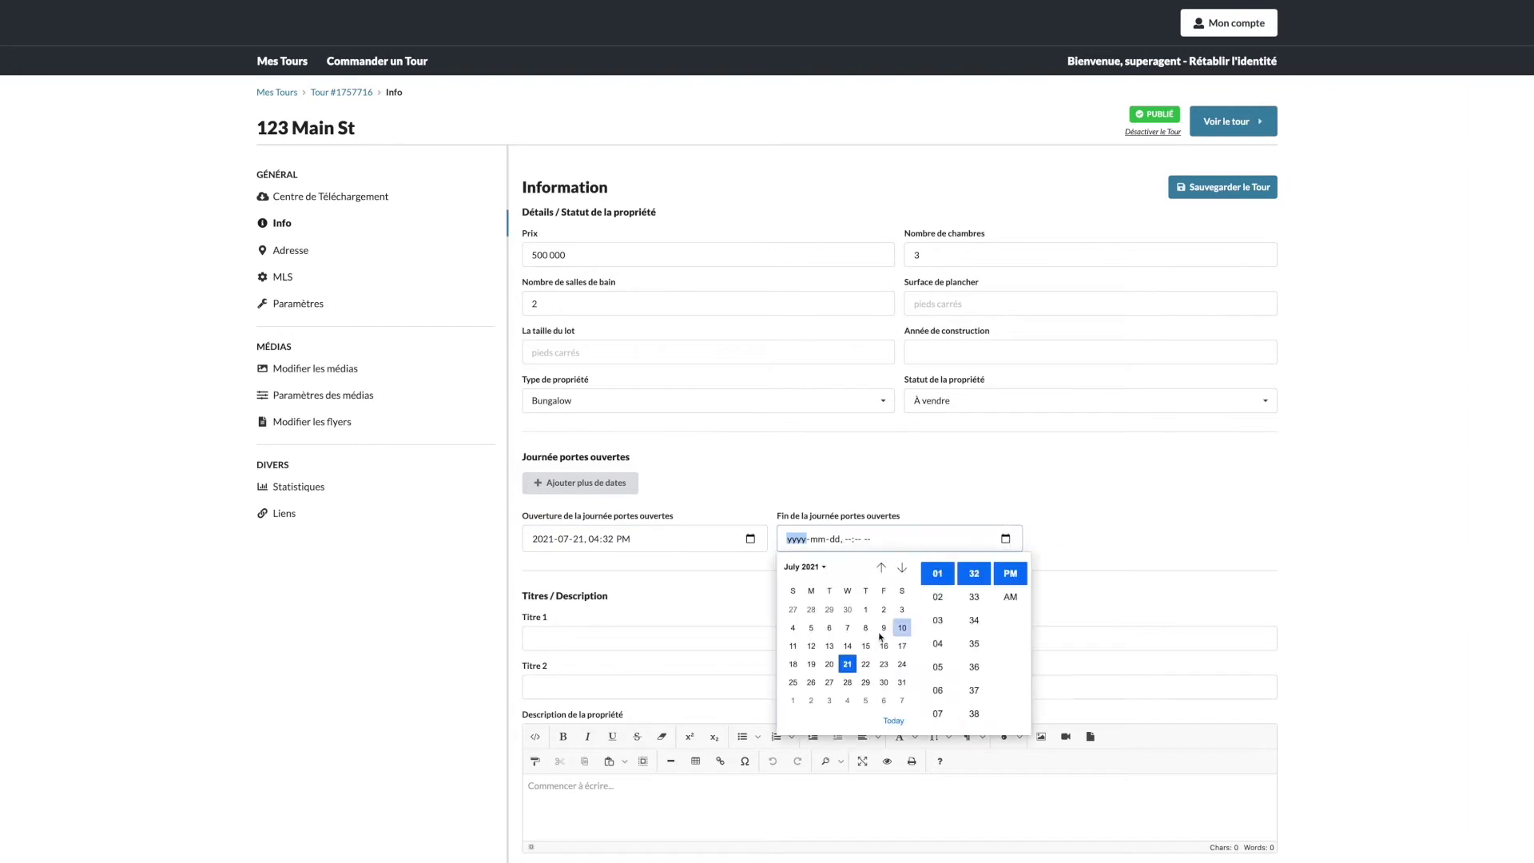
click(811, 681)
click(937, 691)
click(1065, 549)
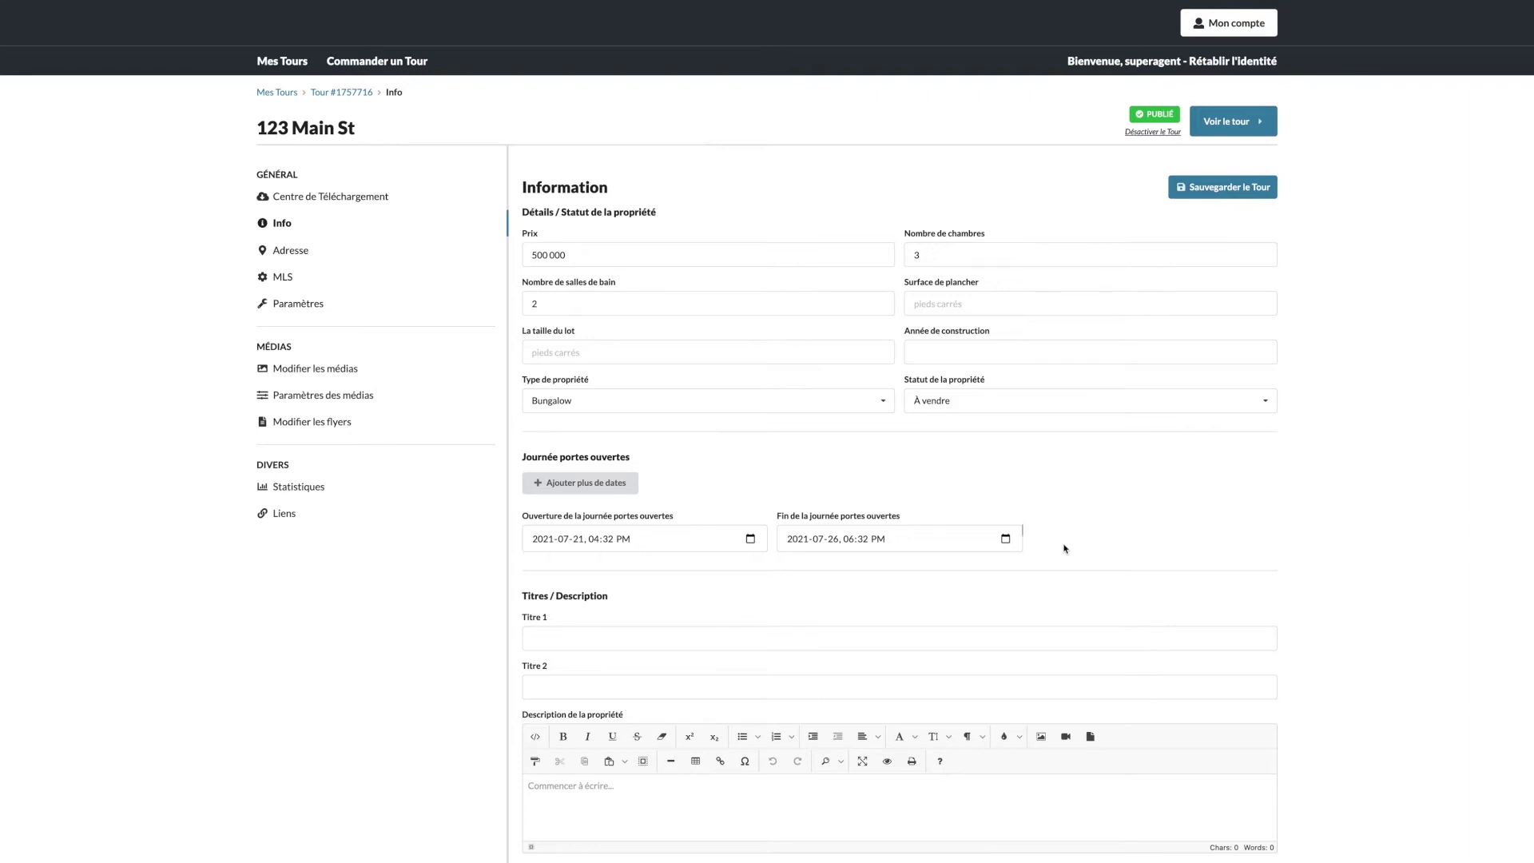
Enter the titles "Magnifique maison" and "dans les laurentides" with the description "descriptions", and save the tour
click(548, 638)
text(Magnifique maison)
key(Tab)
text(dans les laurentides)
key(Tab)
text(descriptions)
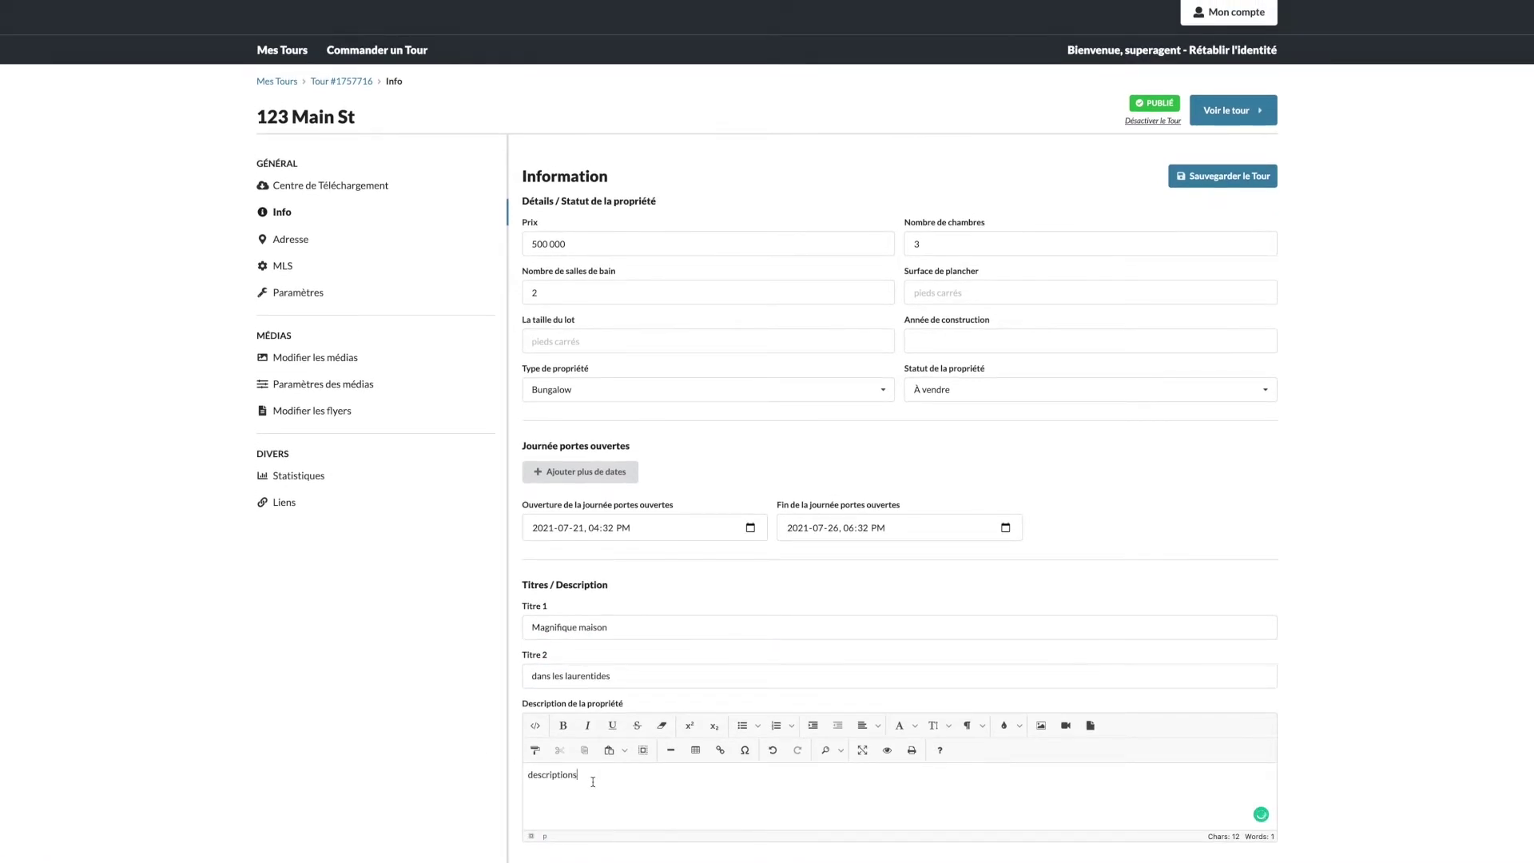
click(1202, 178)
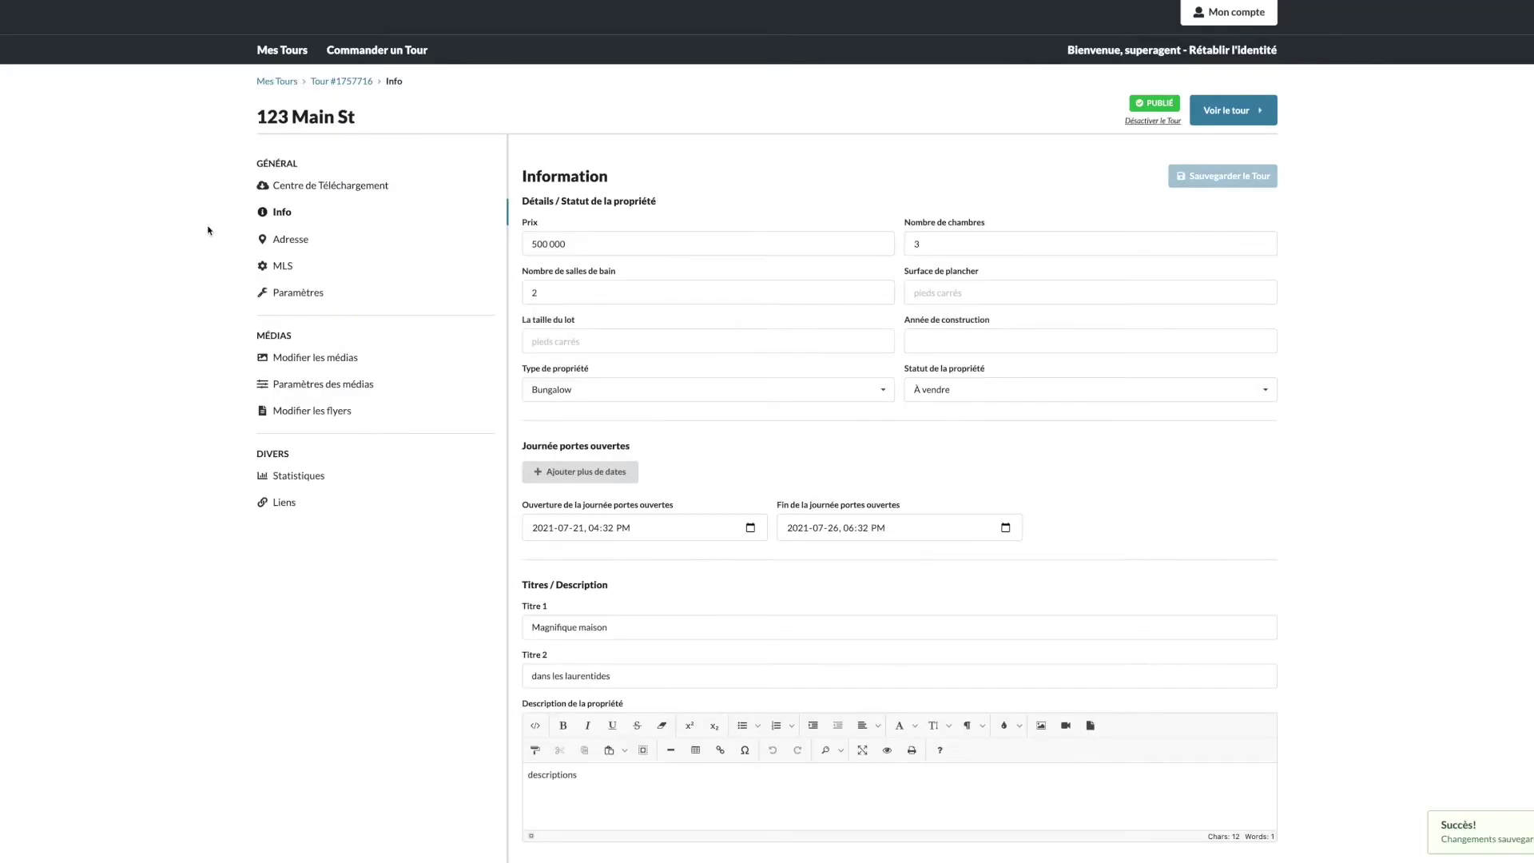
Set address line 1 to "complexe desjardins" in the tour's address details and try moving the property's map marker
click(304, 241)
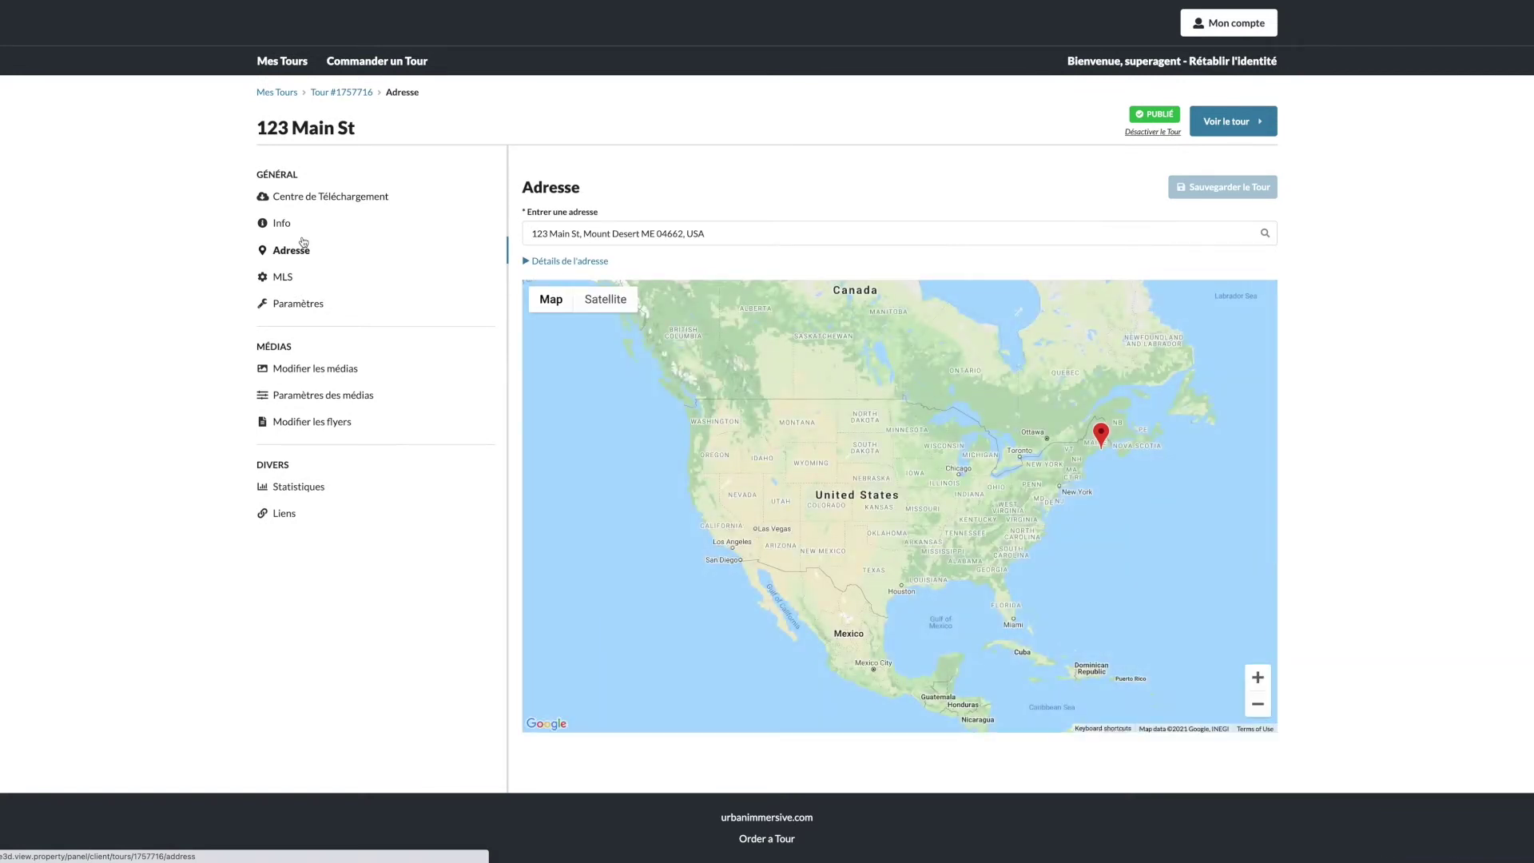
click(570, 261)
drag(583, 309, 504, 308)
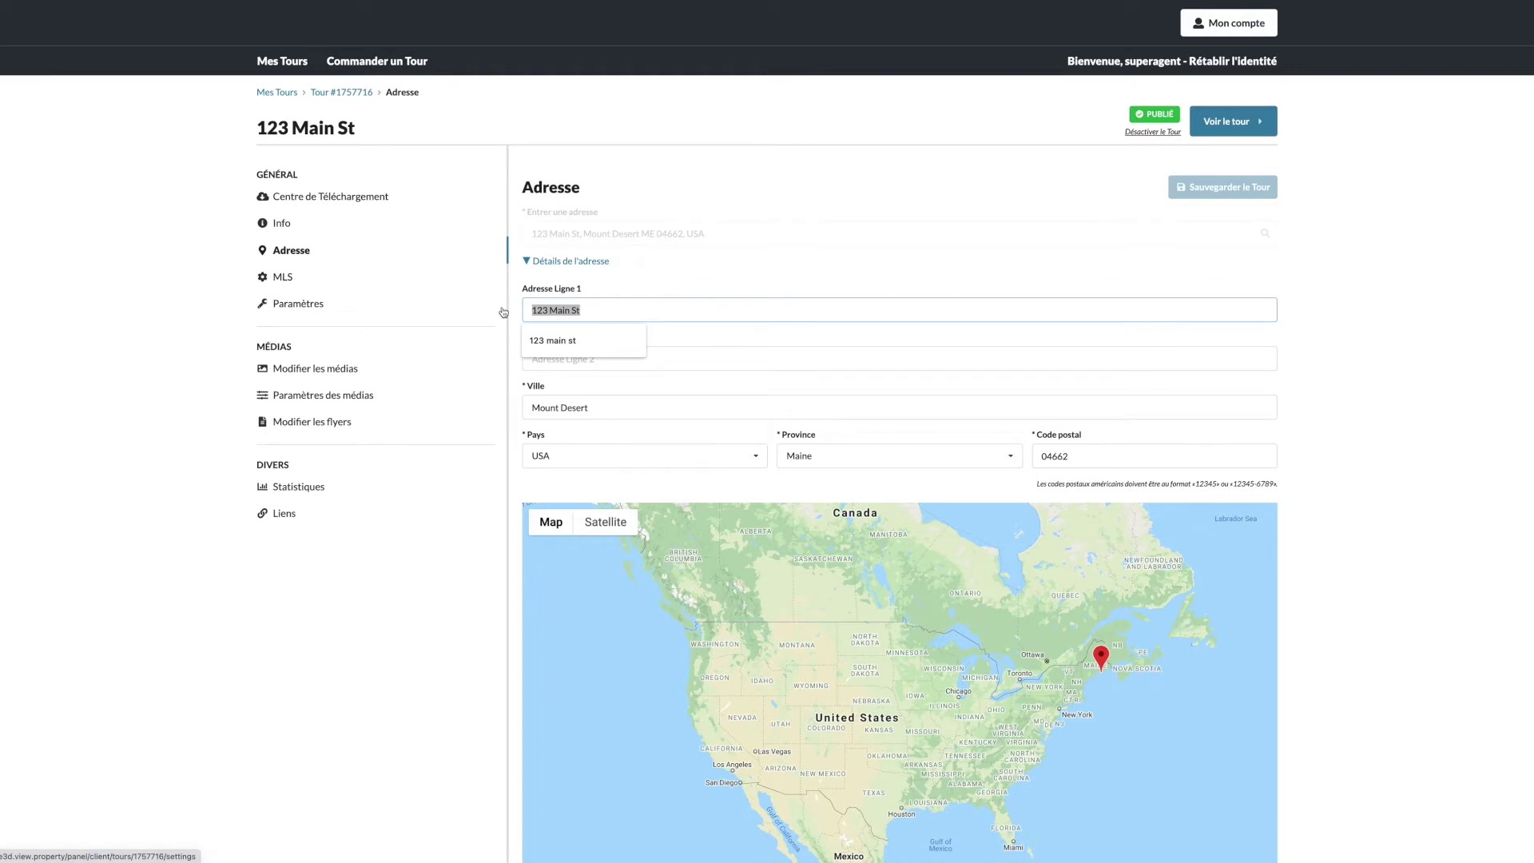
text(complexe)
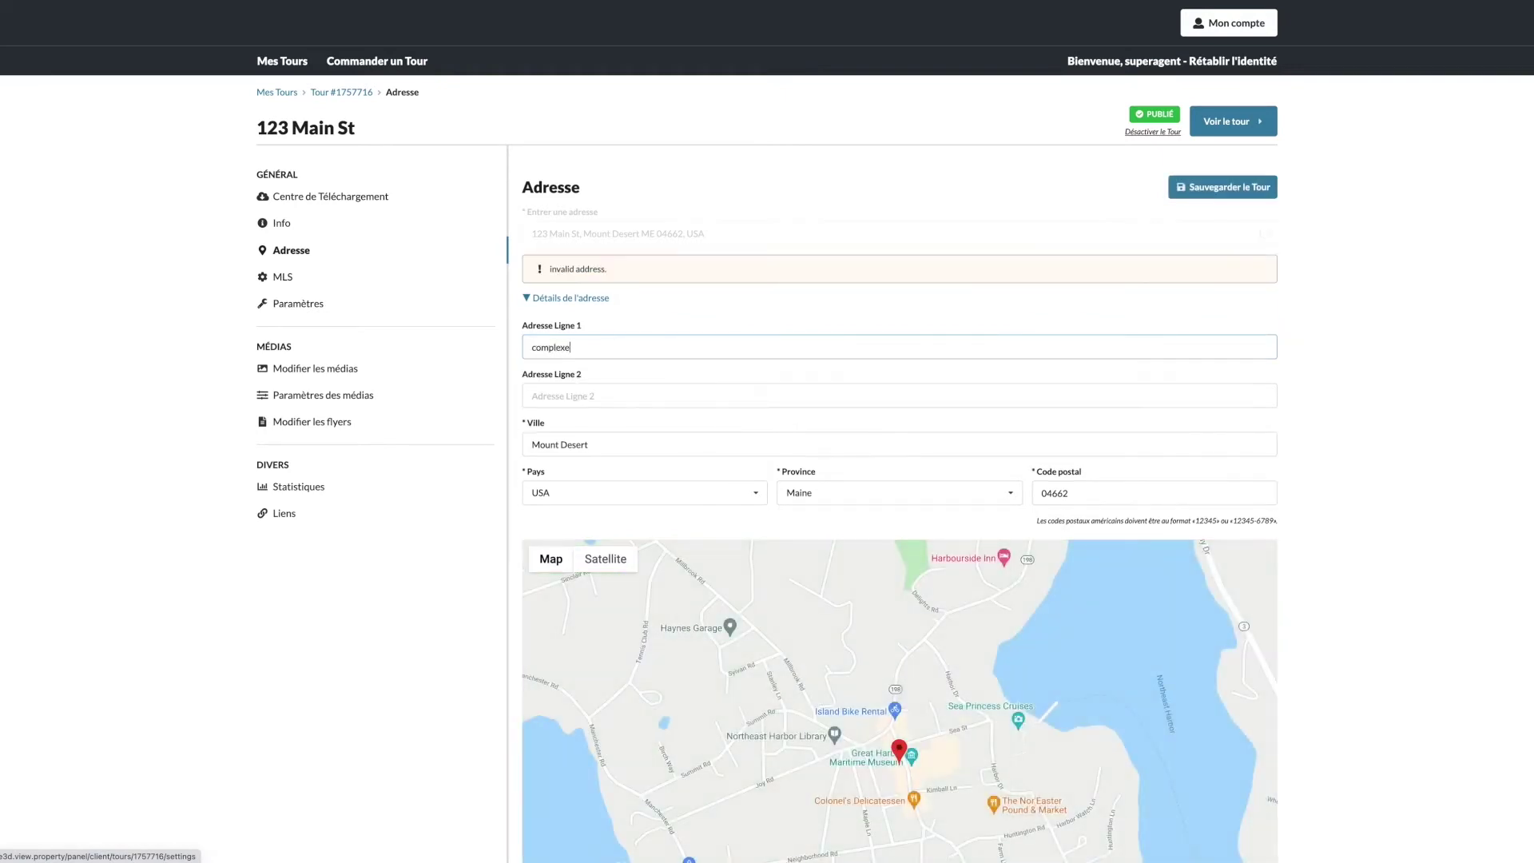
text( desjardins)
click(622, 313)
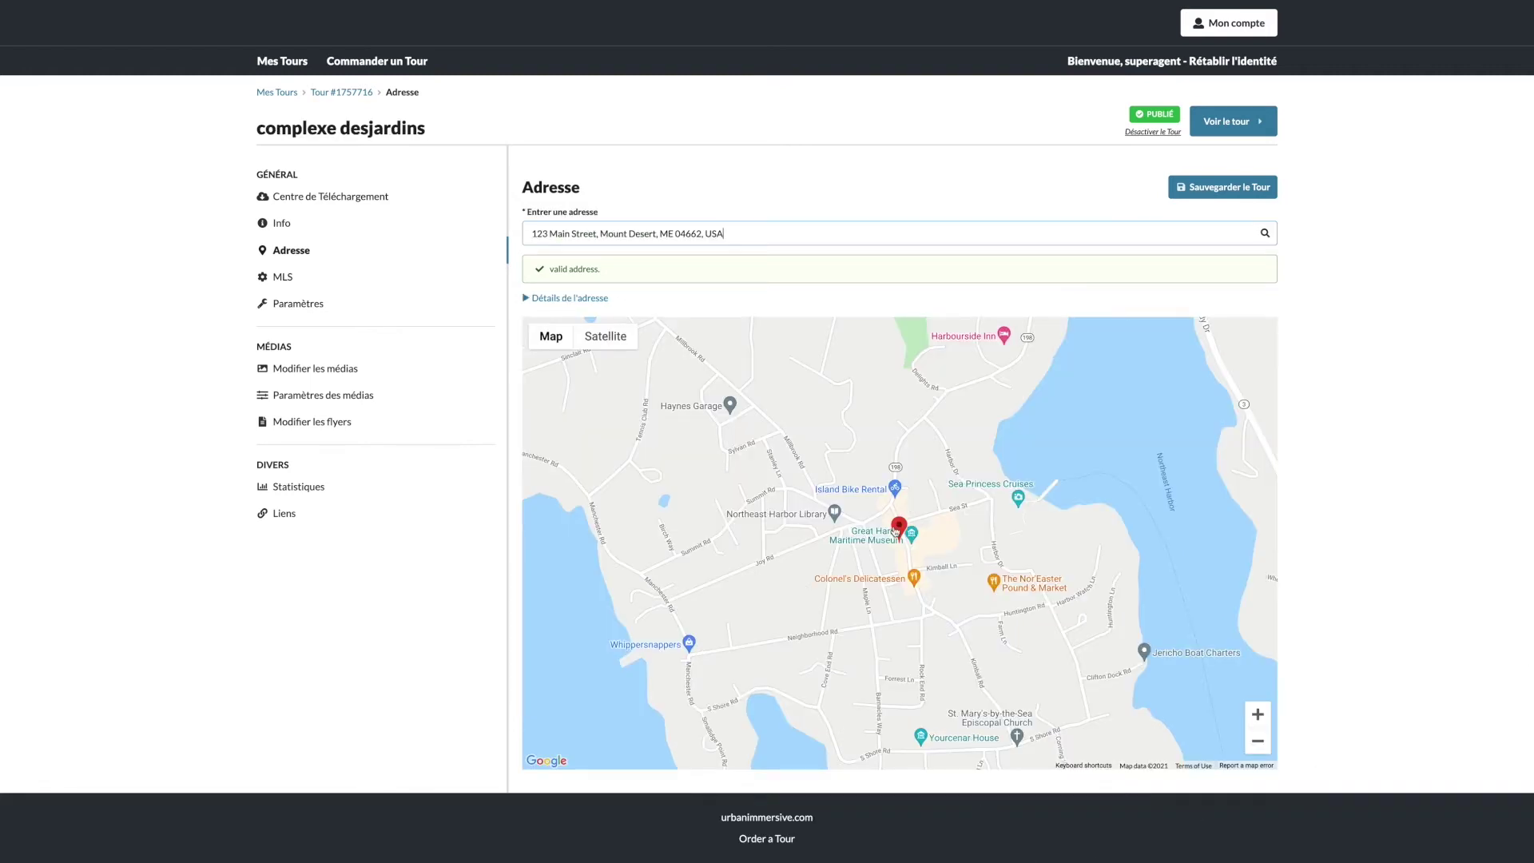
mouse_move(899, 524)
mouse_down()
mouse_move(943, 547)
mouse_move(900, 531)
mouse_move(731, 603)
mouse_move(735, 591)
mouse_up()
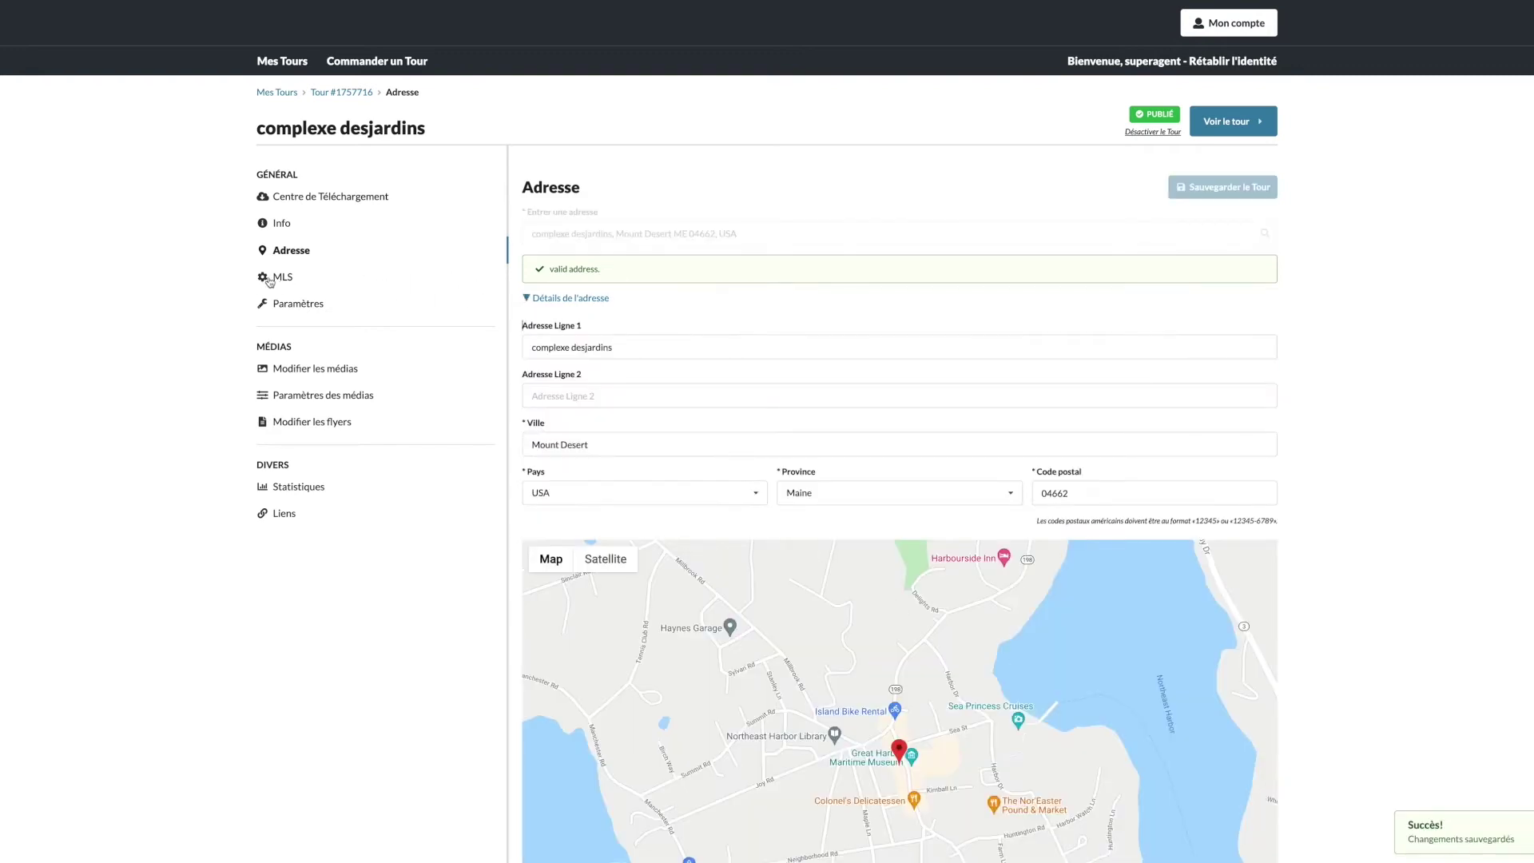
Set the tour's MLS service to "QC, Centris" and its MLS number to "tbd"
click(276, 279)
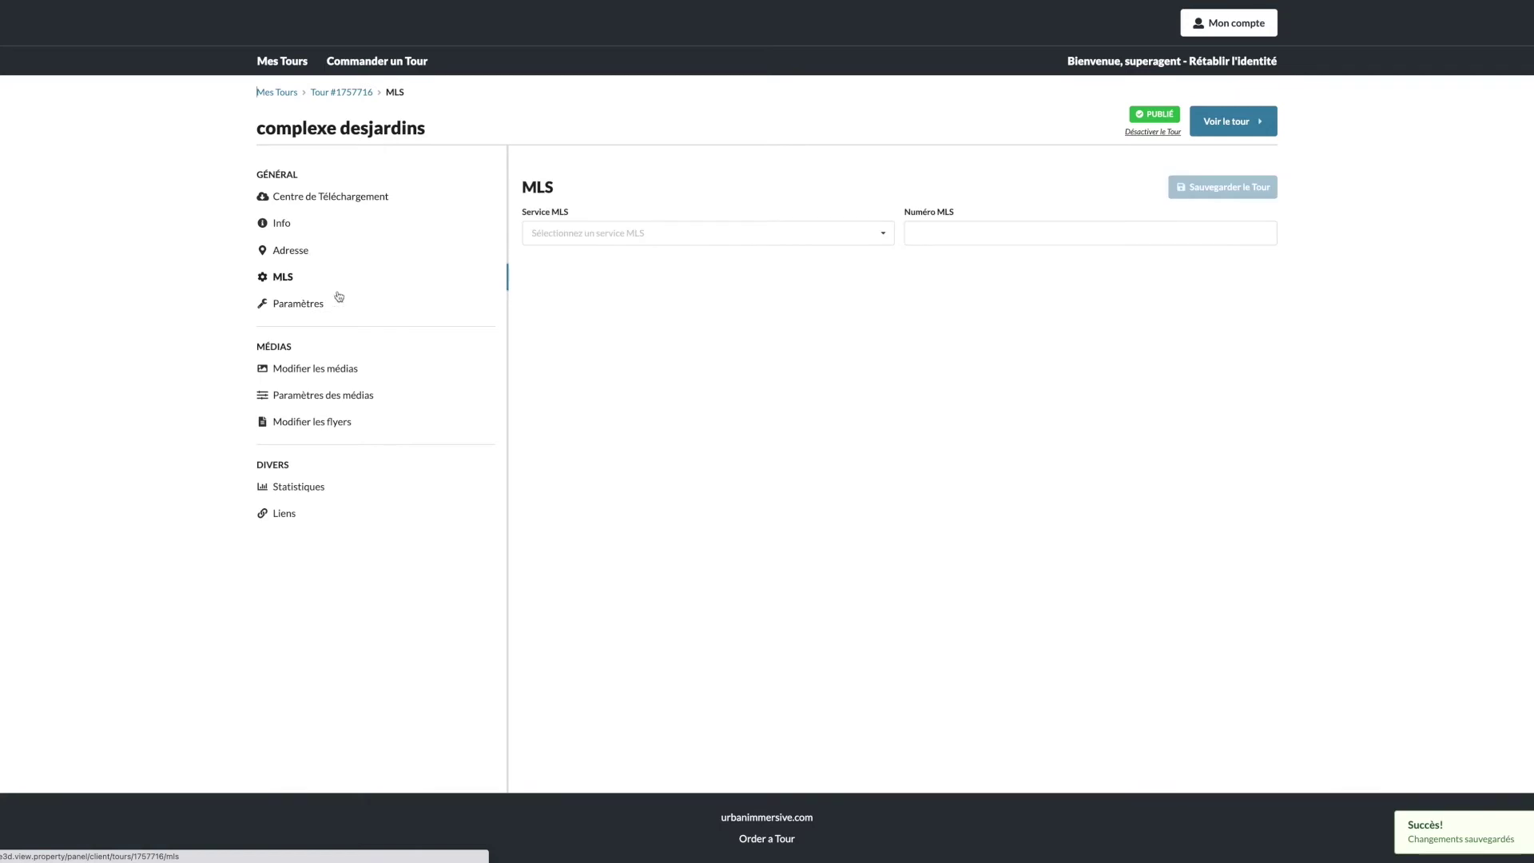
click(562, 233)
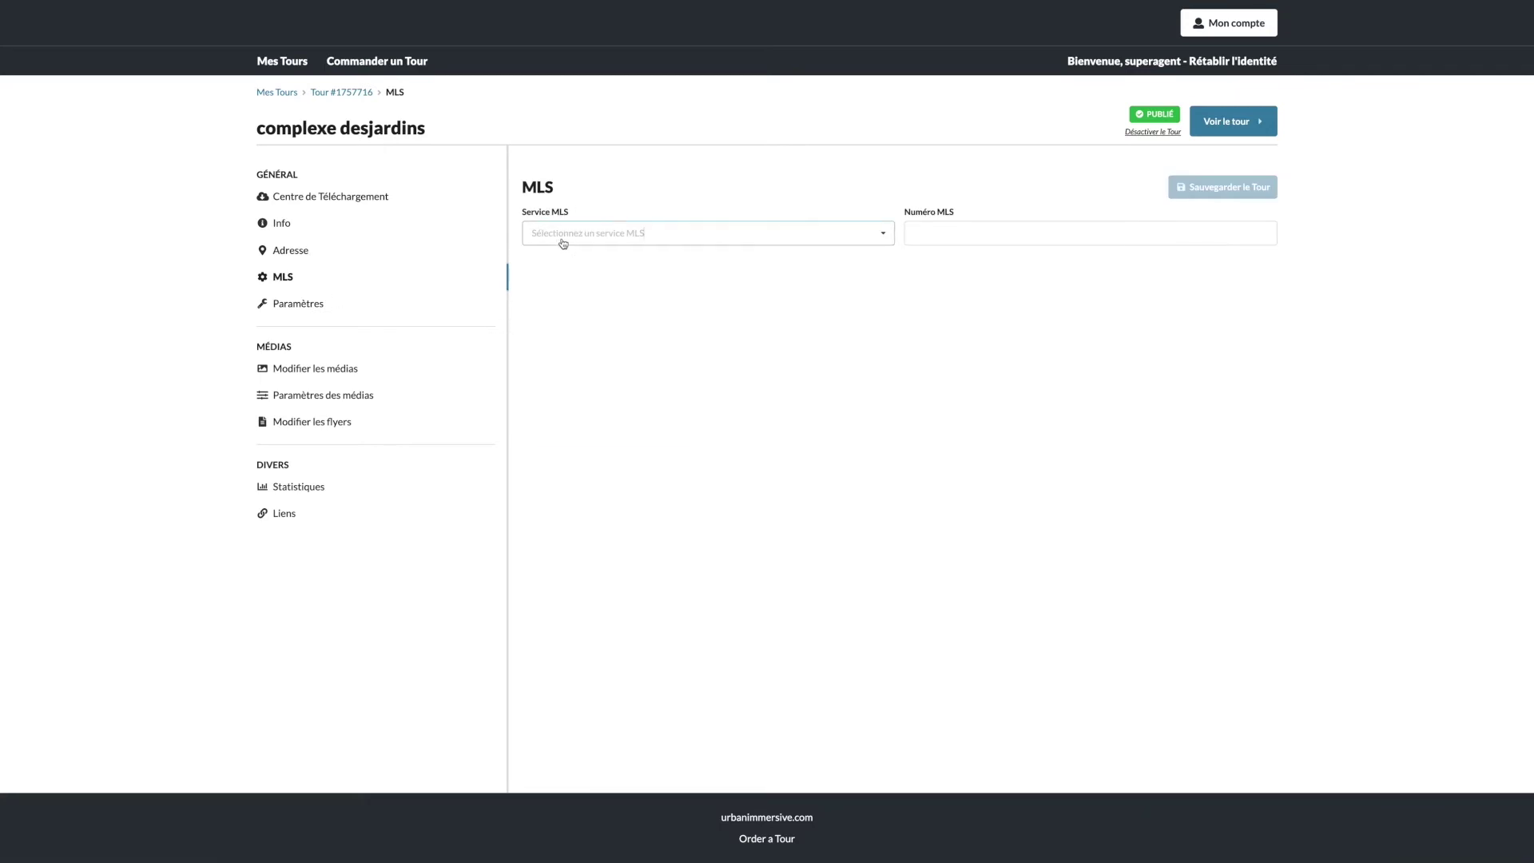
scroll(578, 326, down, 10)
click(579, 323)
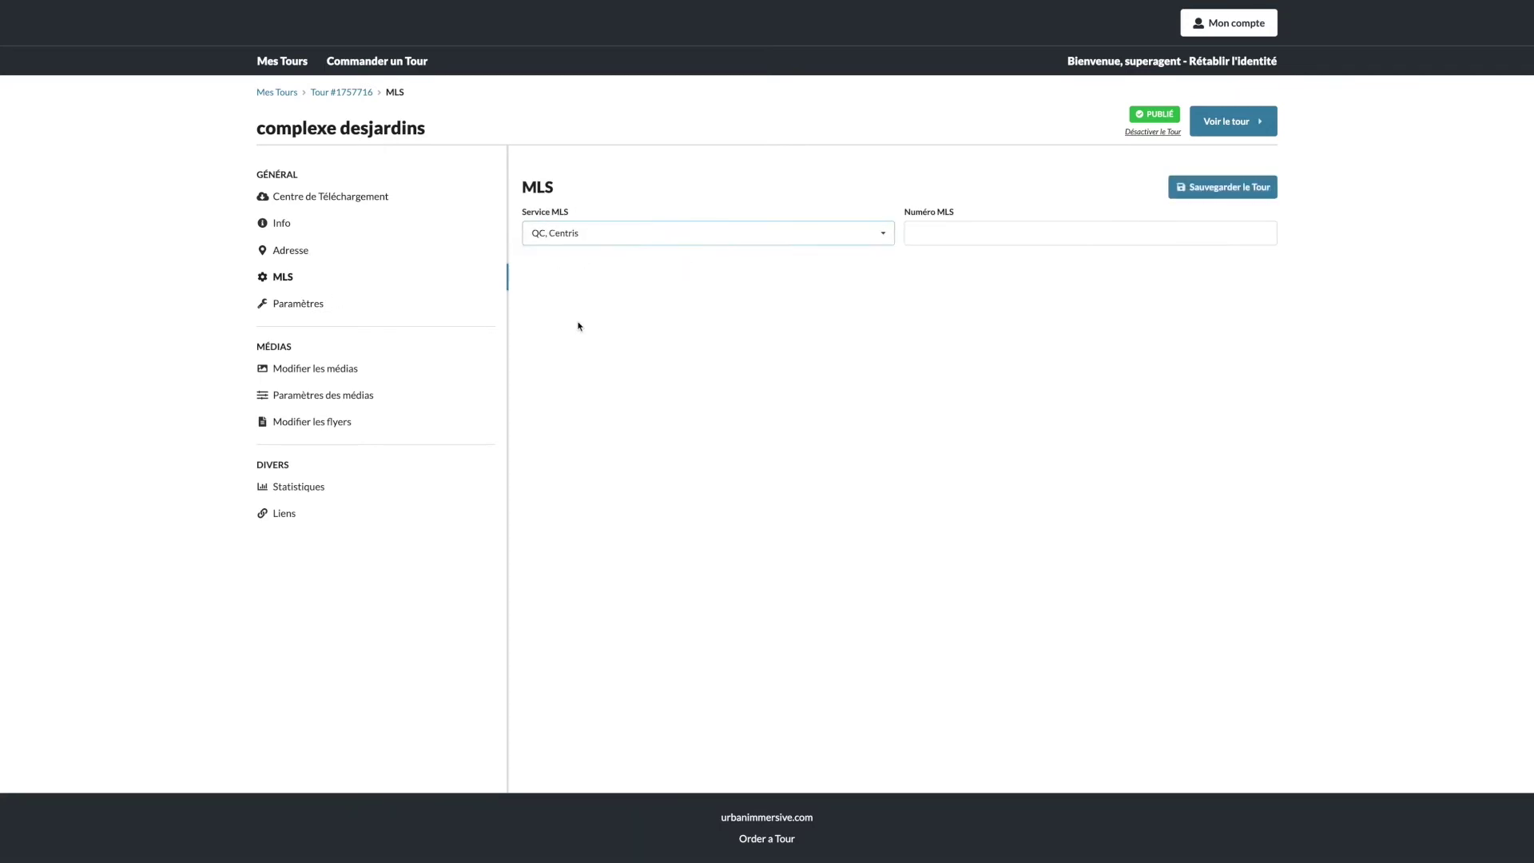
click(1019, 237)
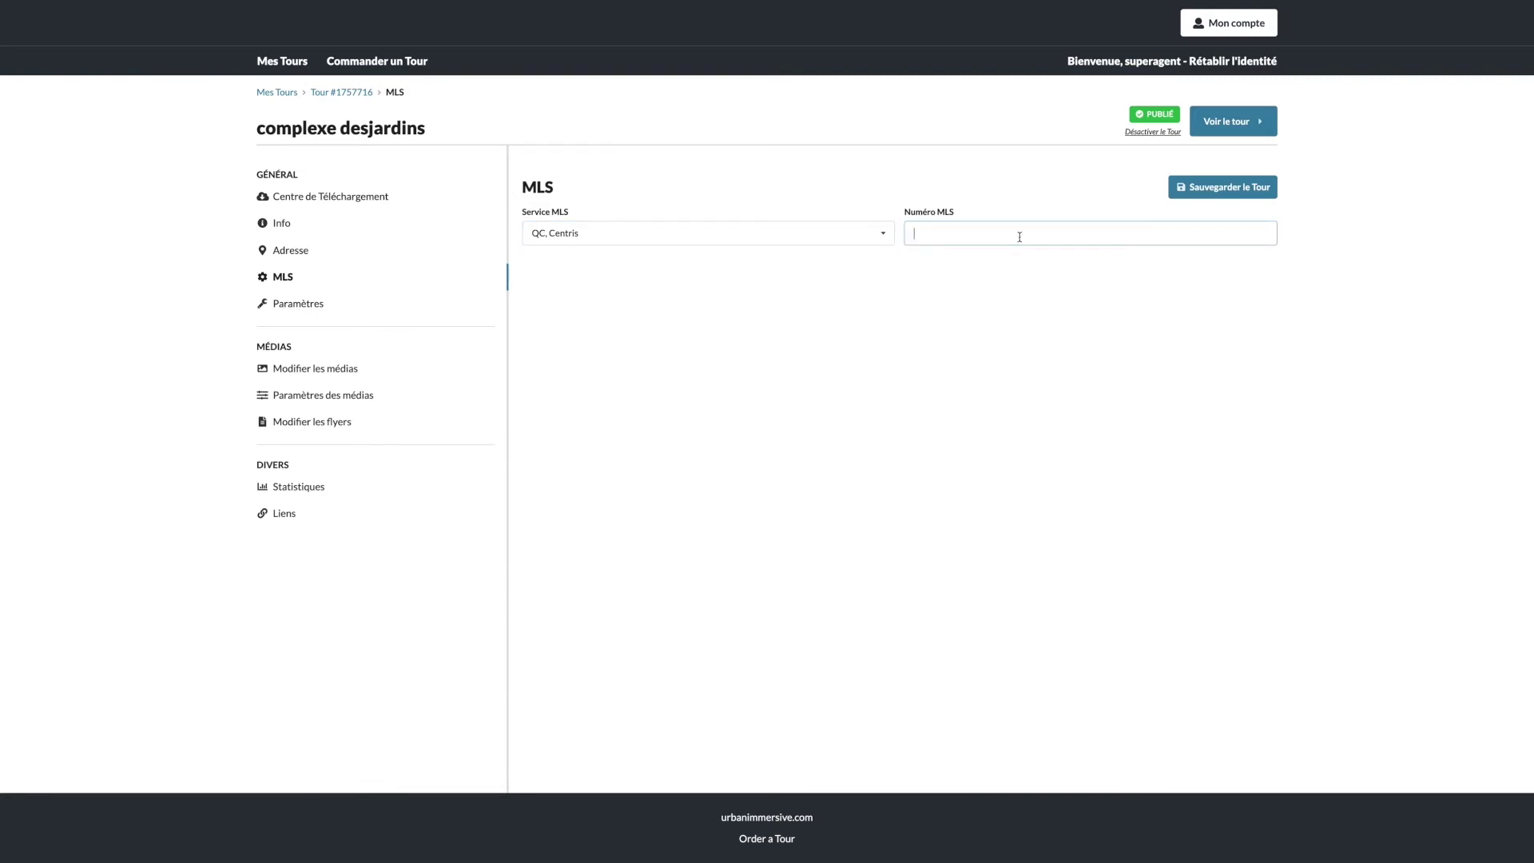
text(tbd)
Examine the display options for the map link, other tours link and send-to-a-friend link in the tour's settings
click(310, 303)
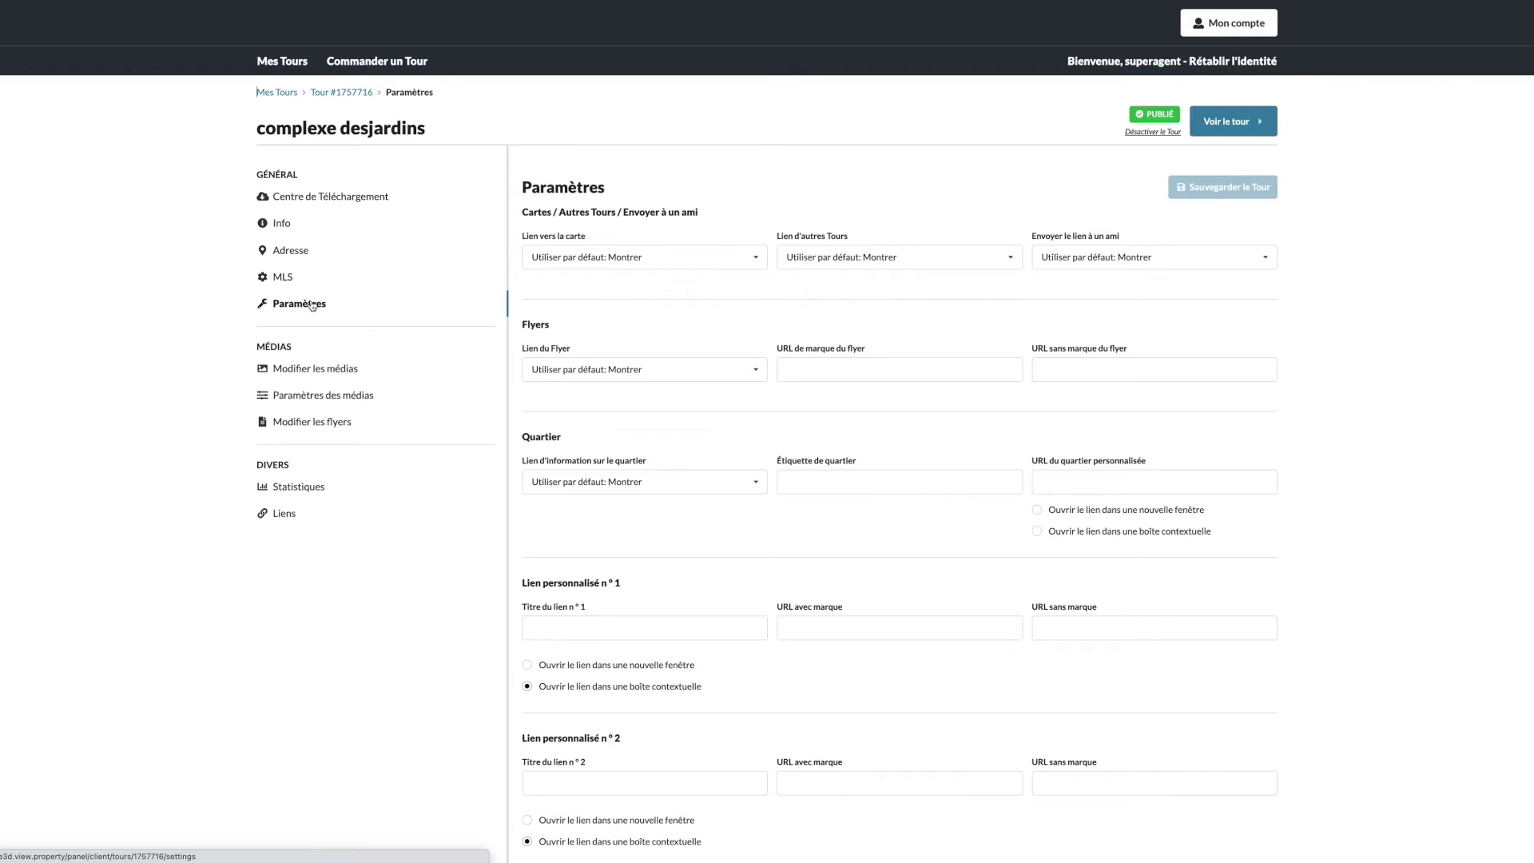
click(673, 256)
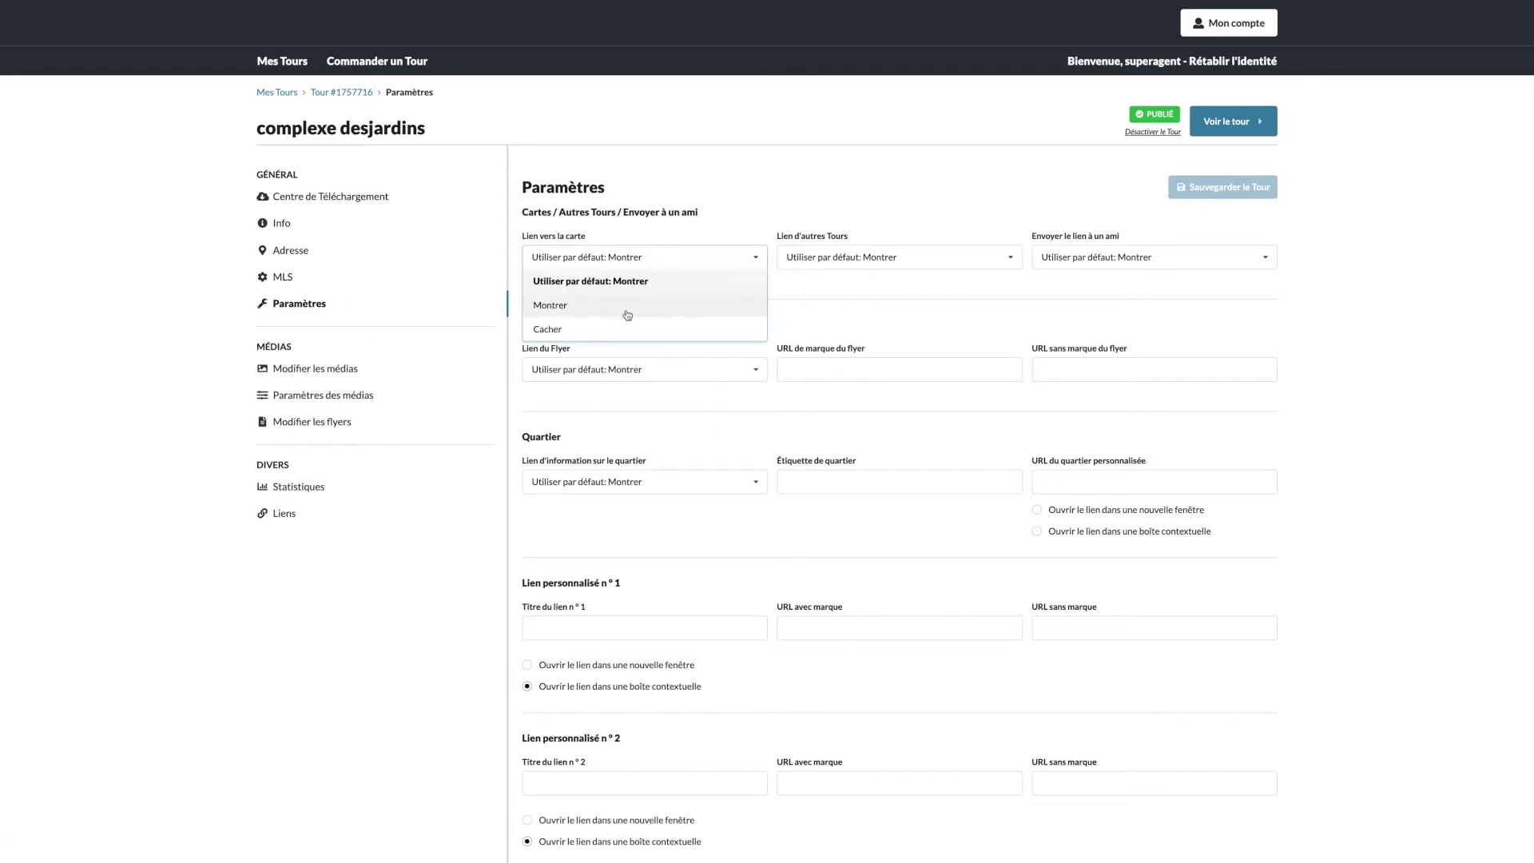
click(931, 254)
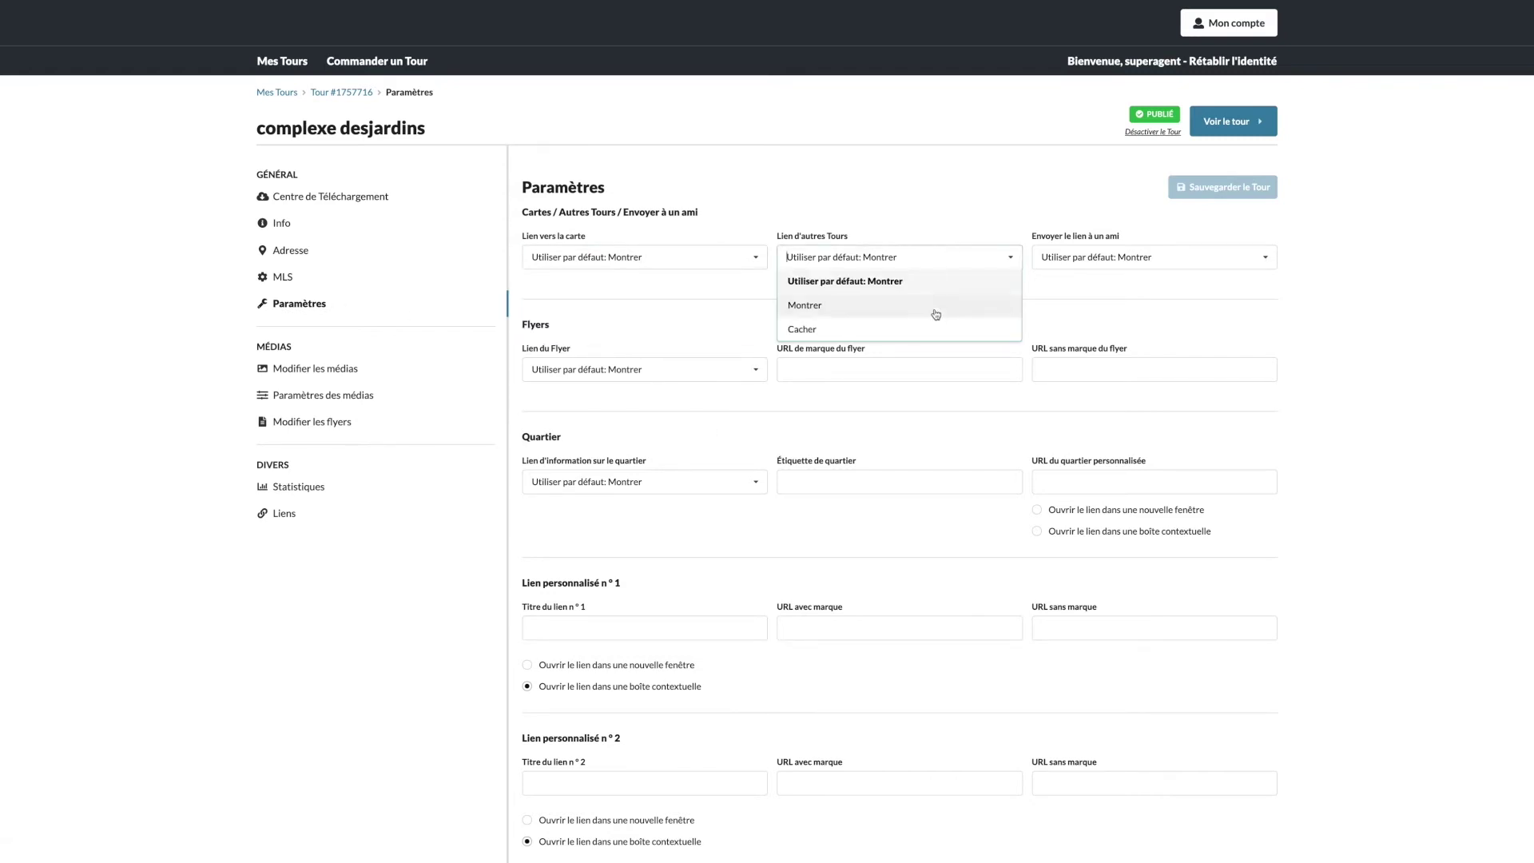
click(1070, 260)
click(1071, 256)
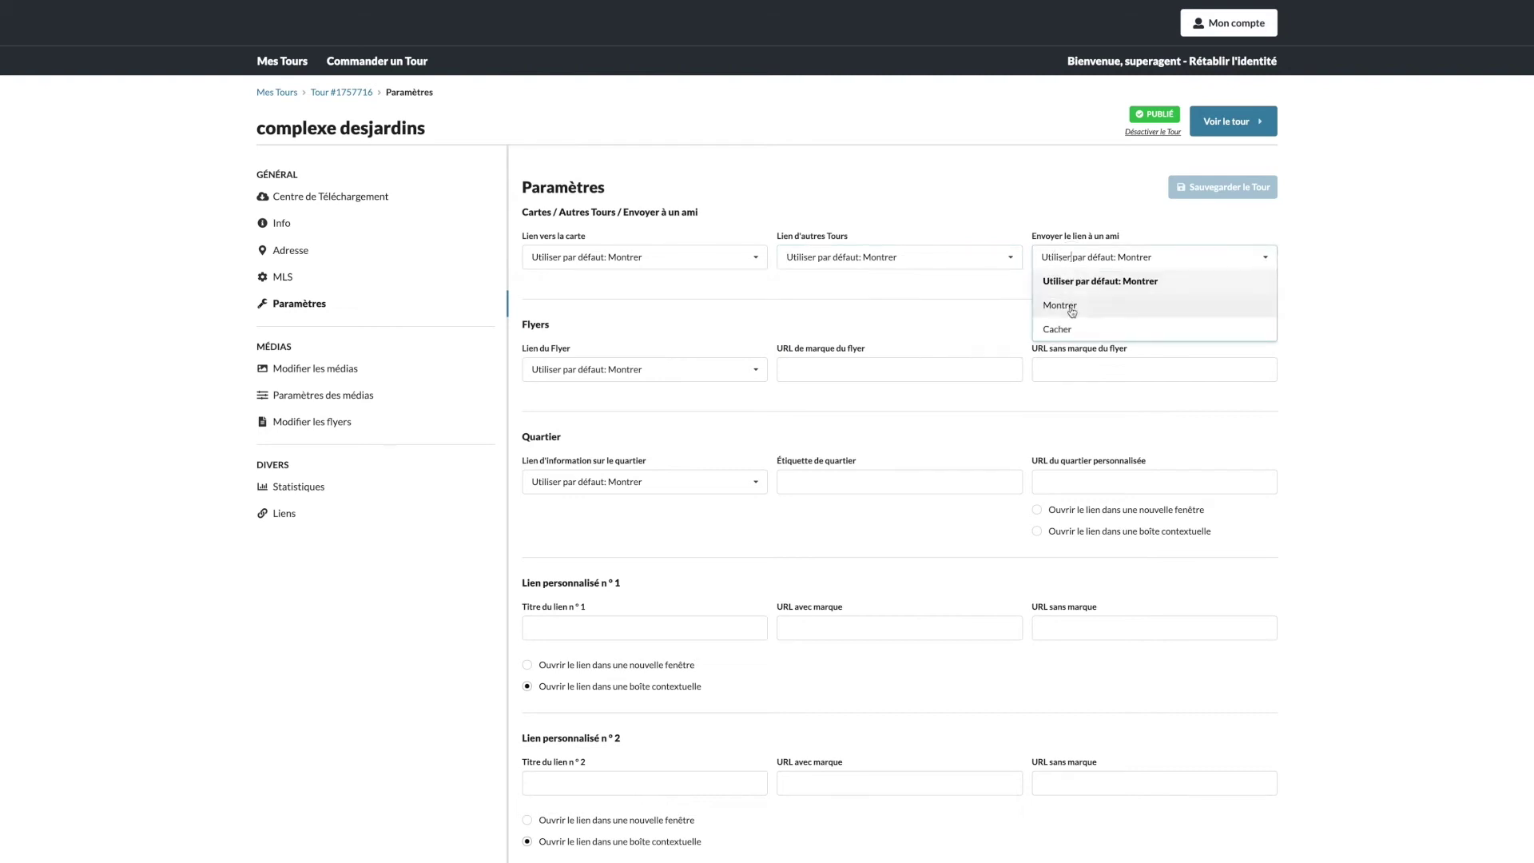
click(1019, 317)
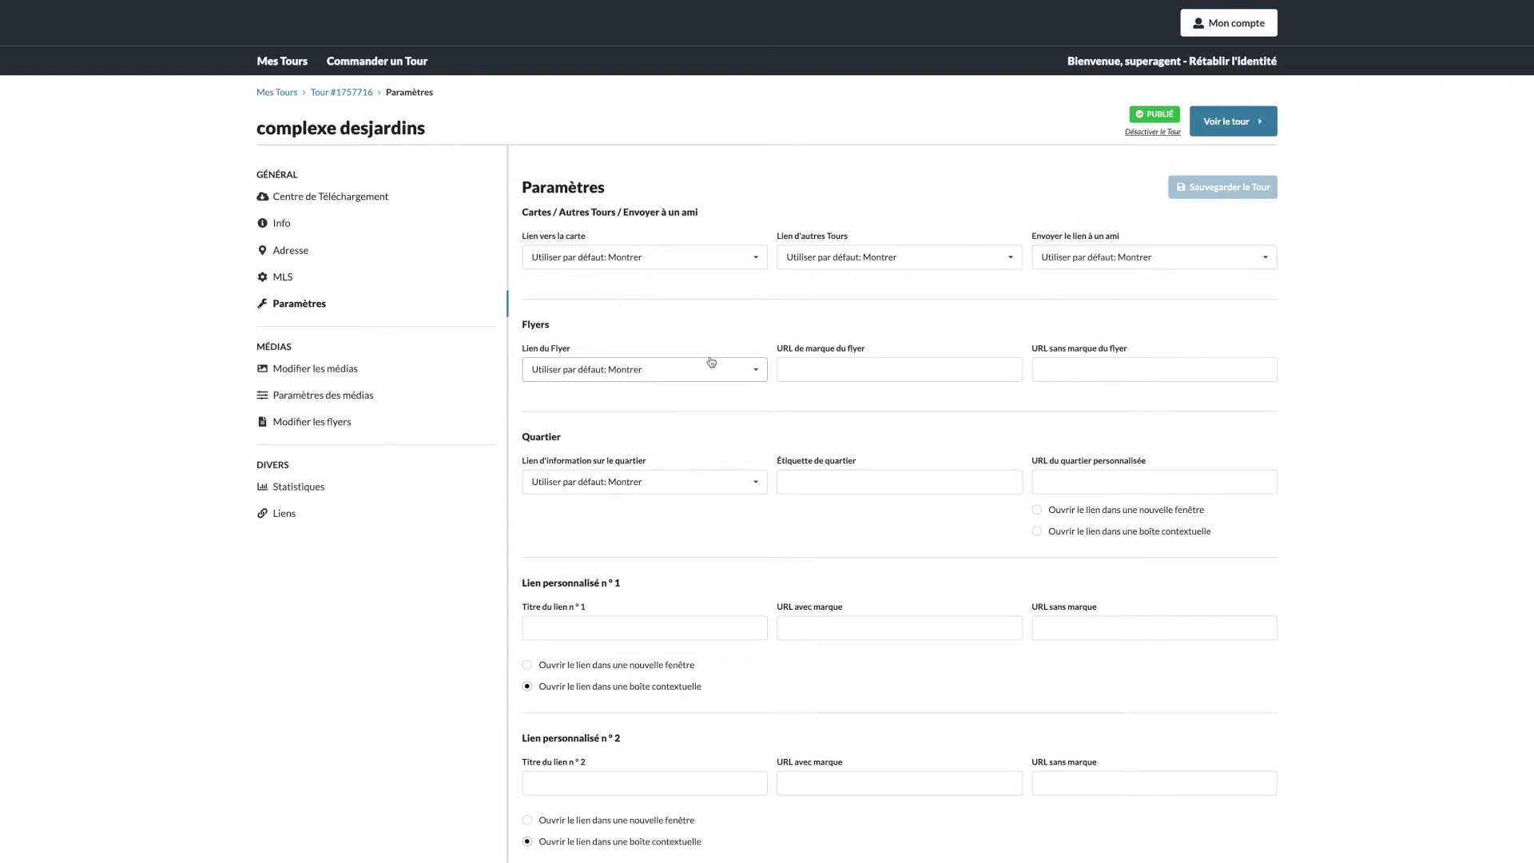
Set the flyer link to Montrer and look through the remaining tour settings
click(645, 369)
click(627, 417)
click(813, 373)
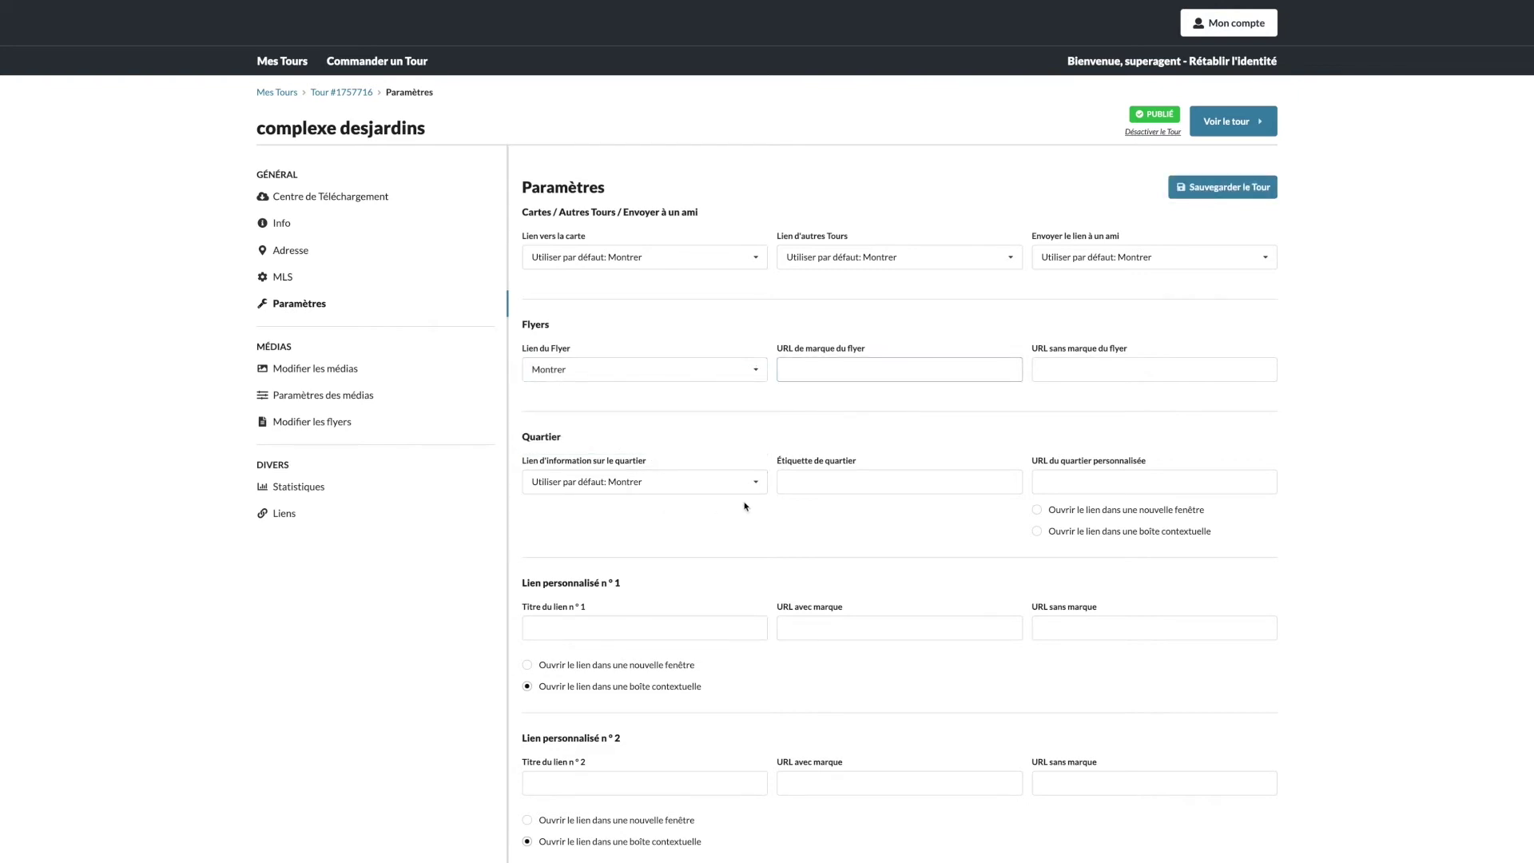
scroll(744, 506, down, 2)
scroll(743, 502, down, 1)
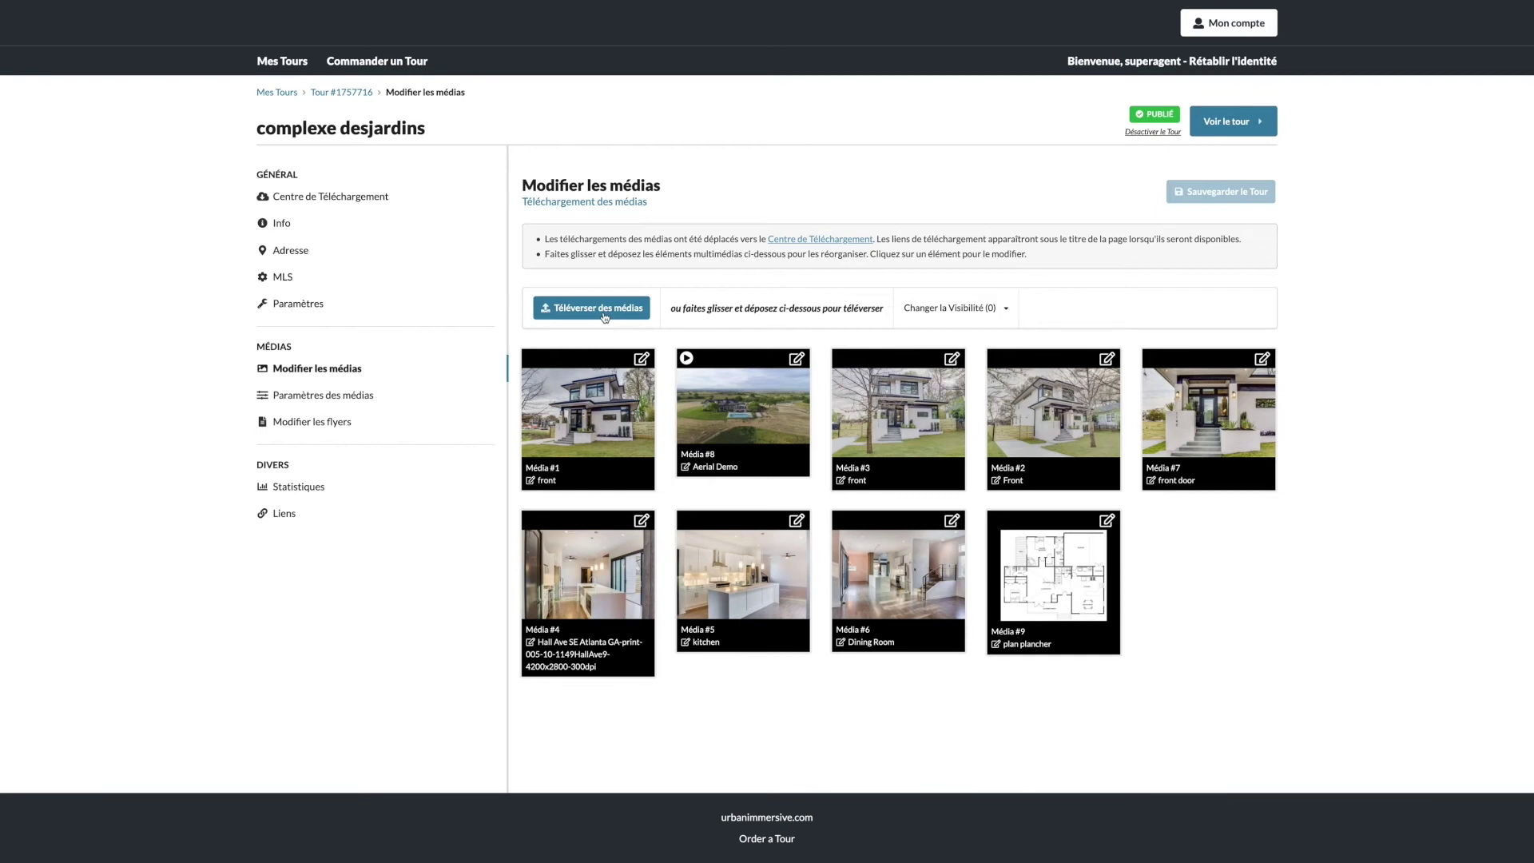
Change the visibility of Média #1 to "Ni visite virtuelle ni galerie"
click(604, 425)
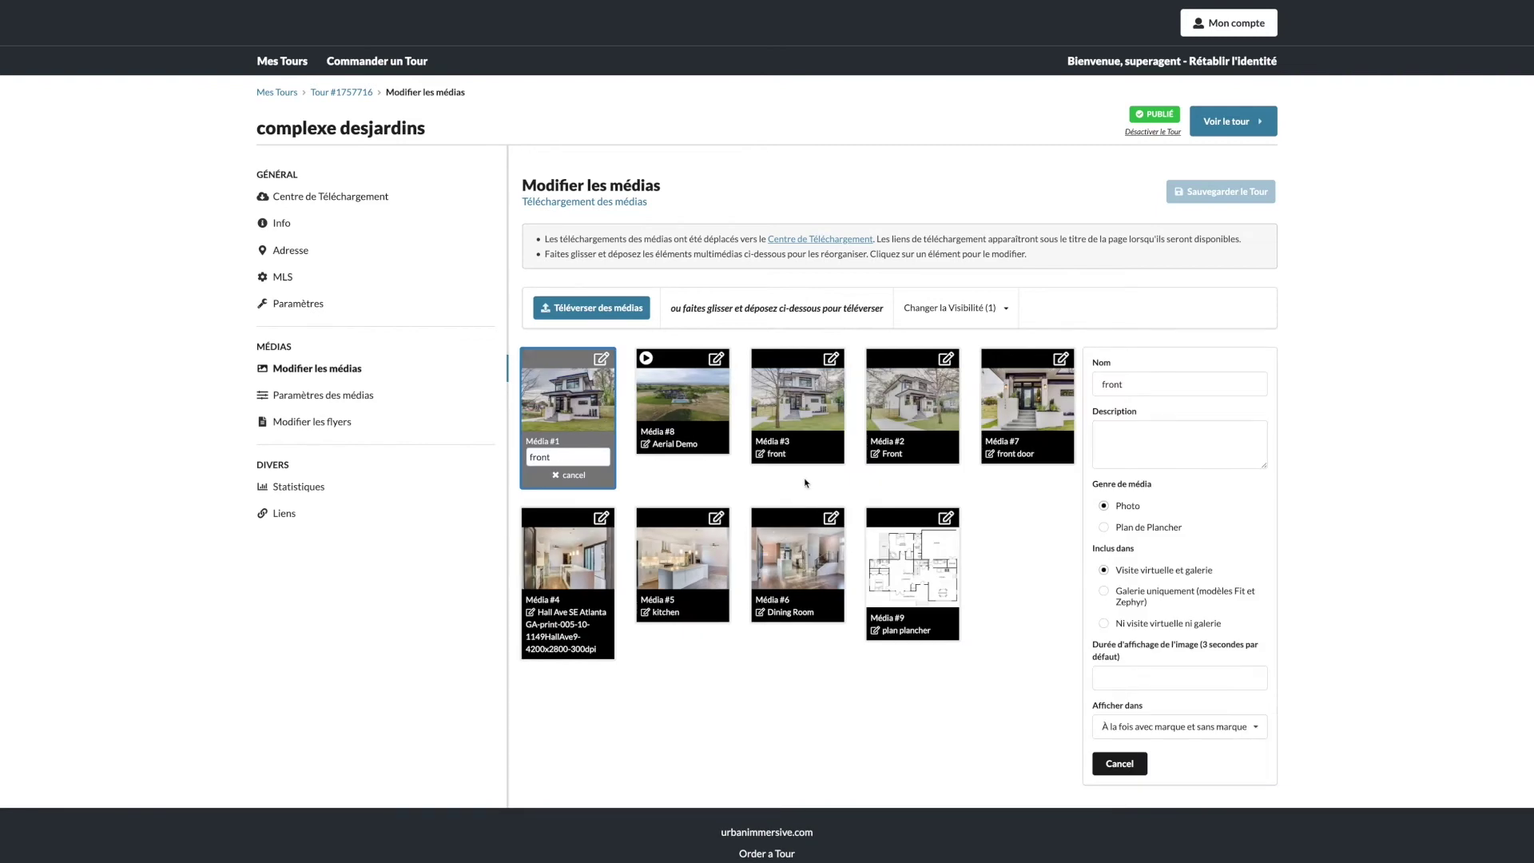
click(953, 310)
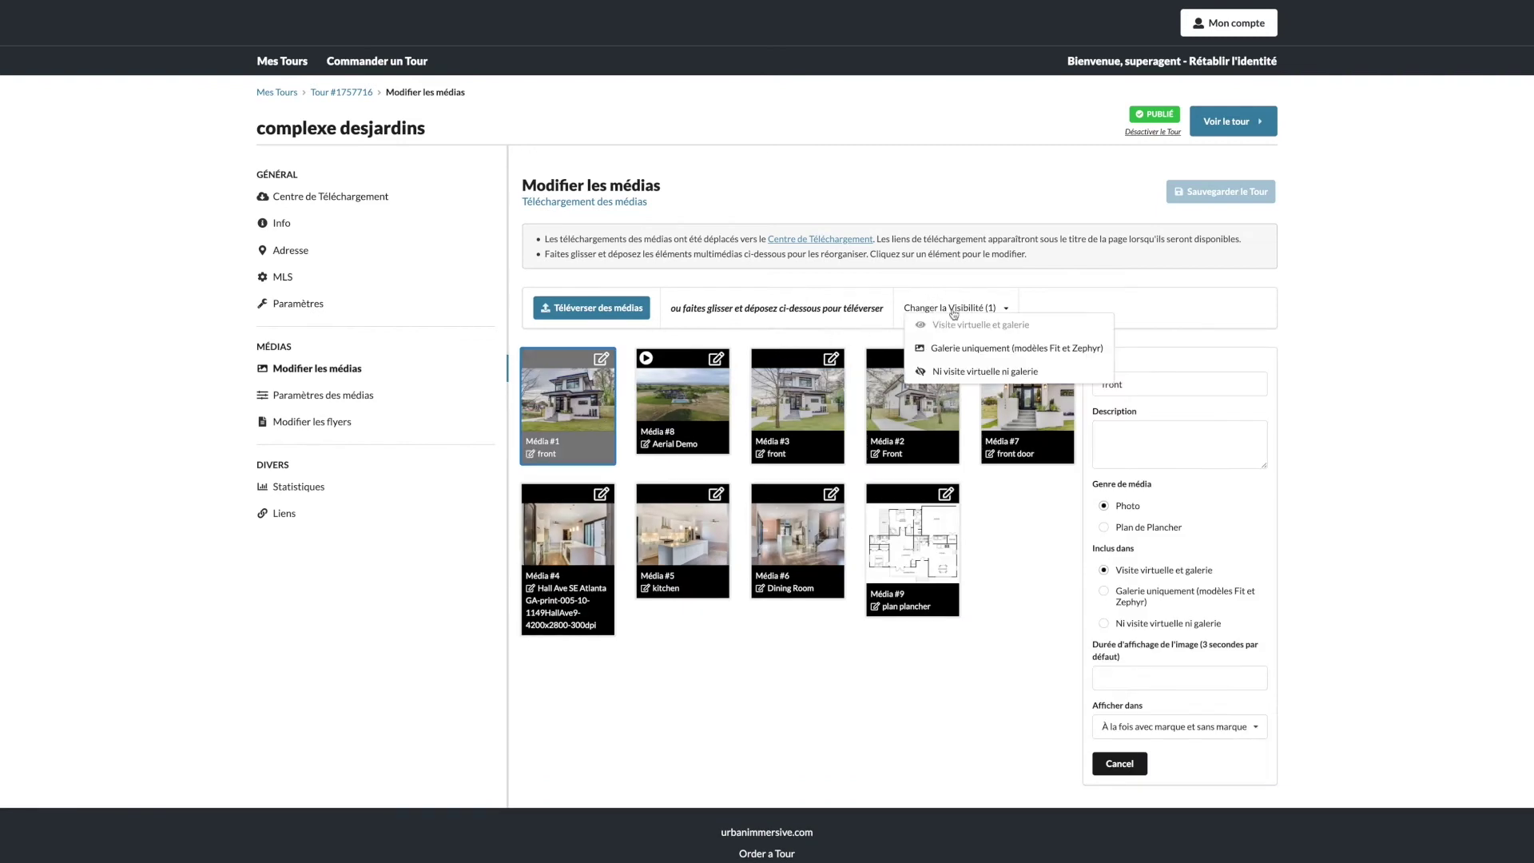
click(975, 372)
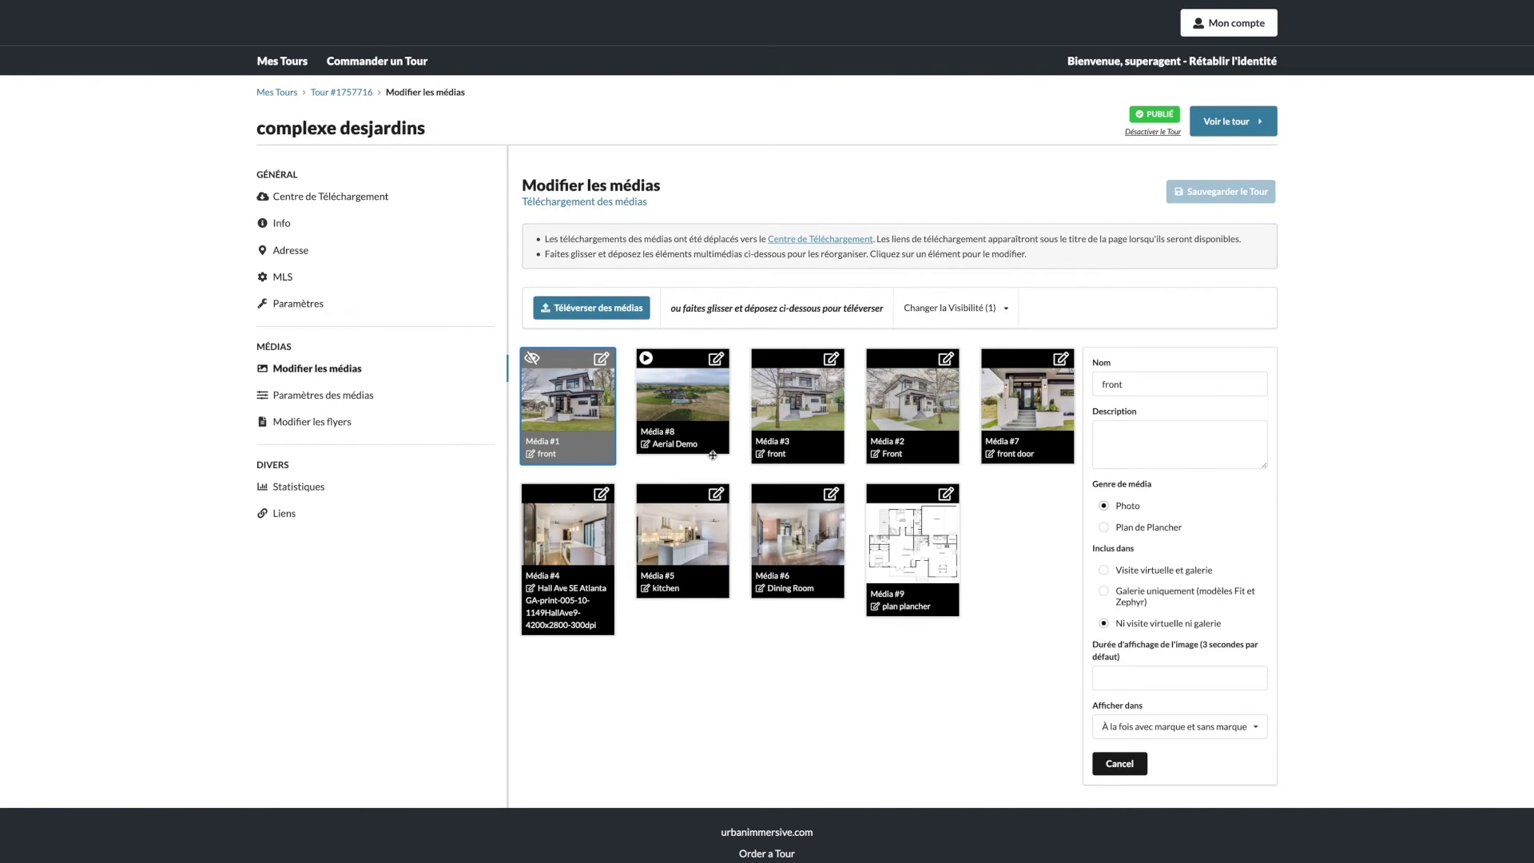
Change the visibility of Média #8, #3, #2 and #7 together to "Galerie uniquement (modèles Fit et Zephyr)"
click(676, 427)
shift+click(991, 414)
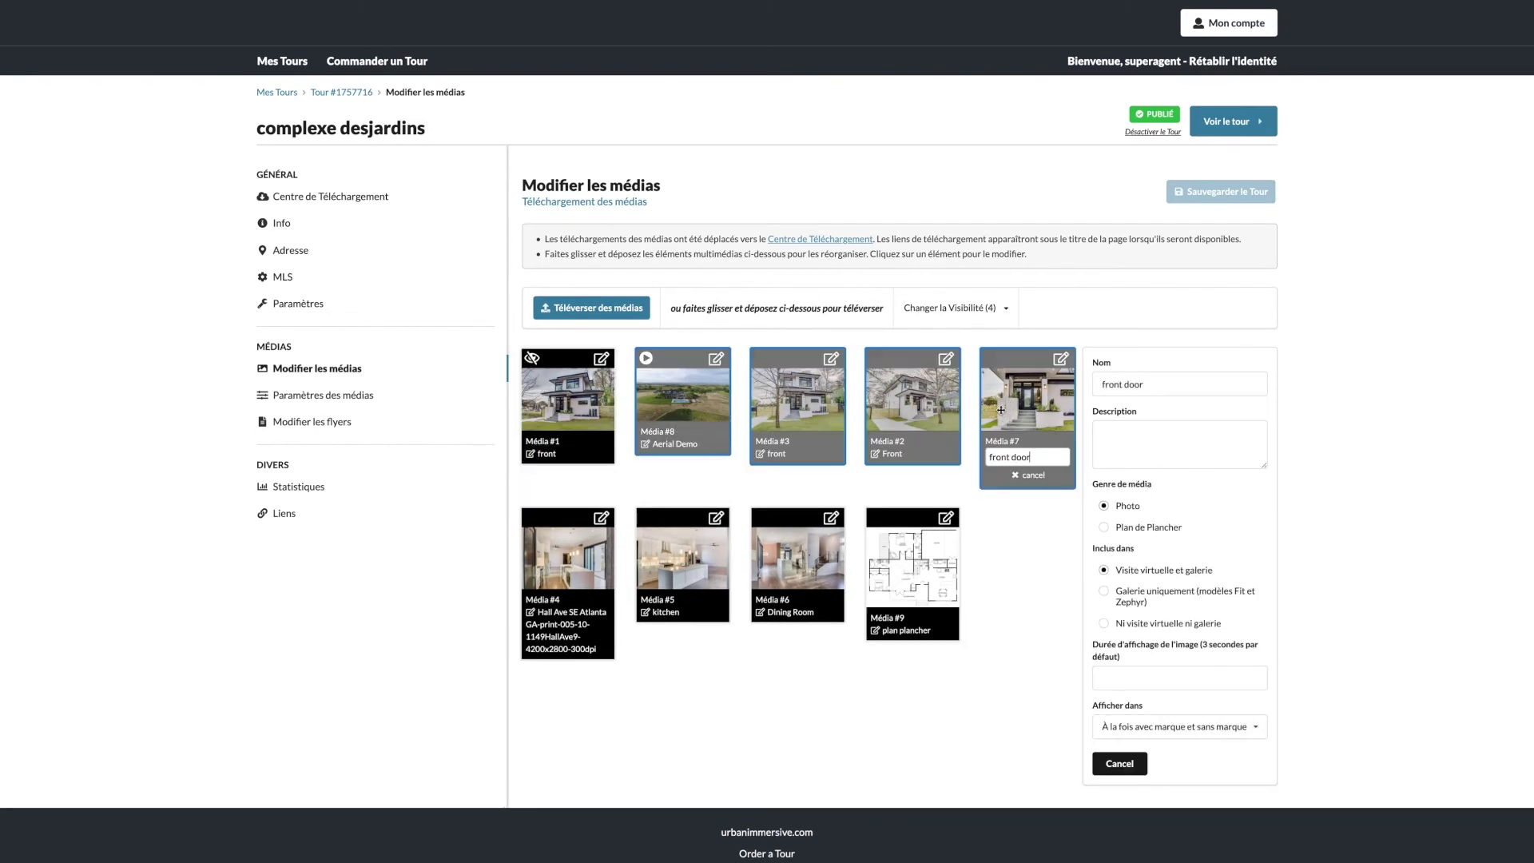
click(969, 309)
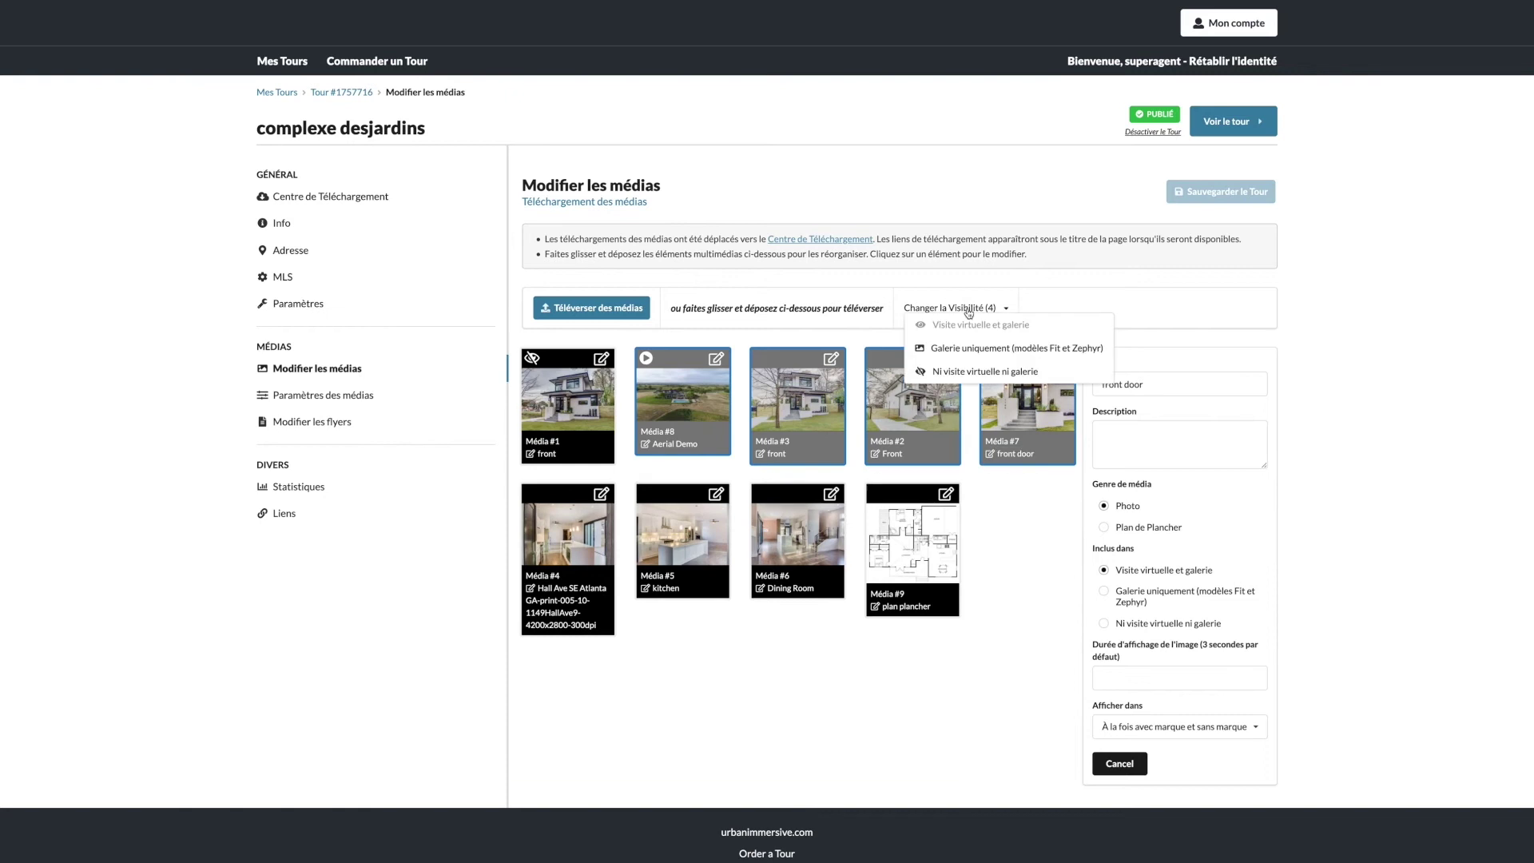
click(971, 349)
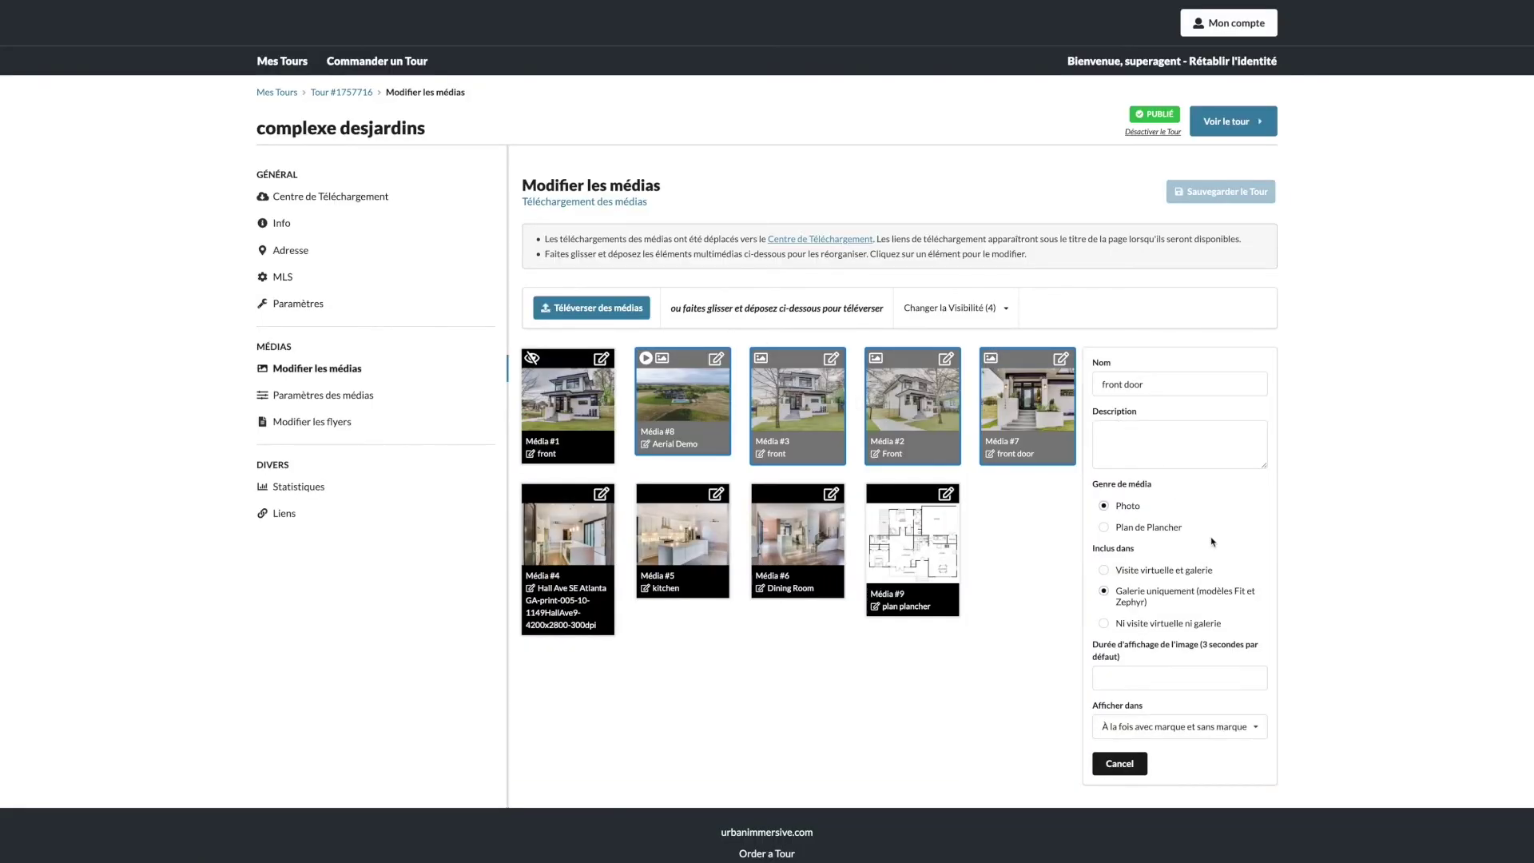
Rename Média #1 to "Façade" and give it the description "Été"
click(594, 424)
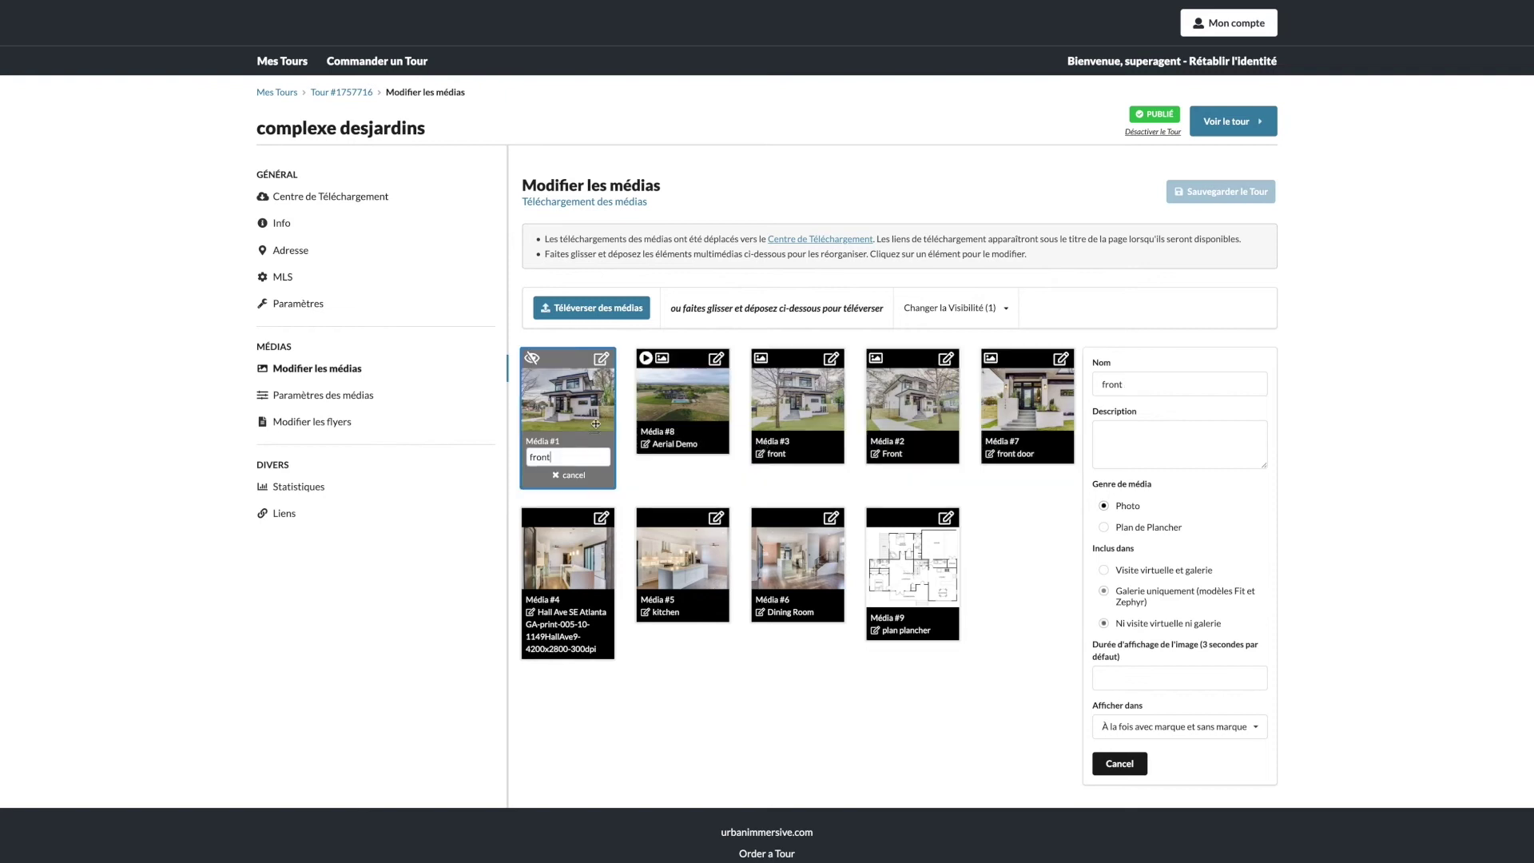
double_click(1174, 381)
text(Fa)
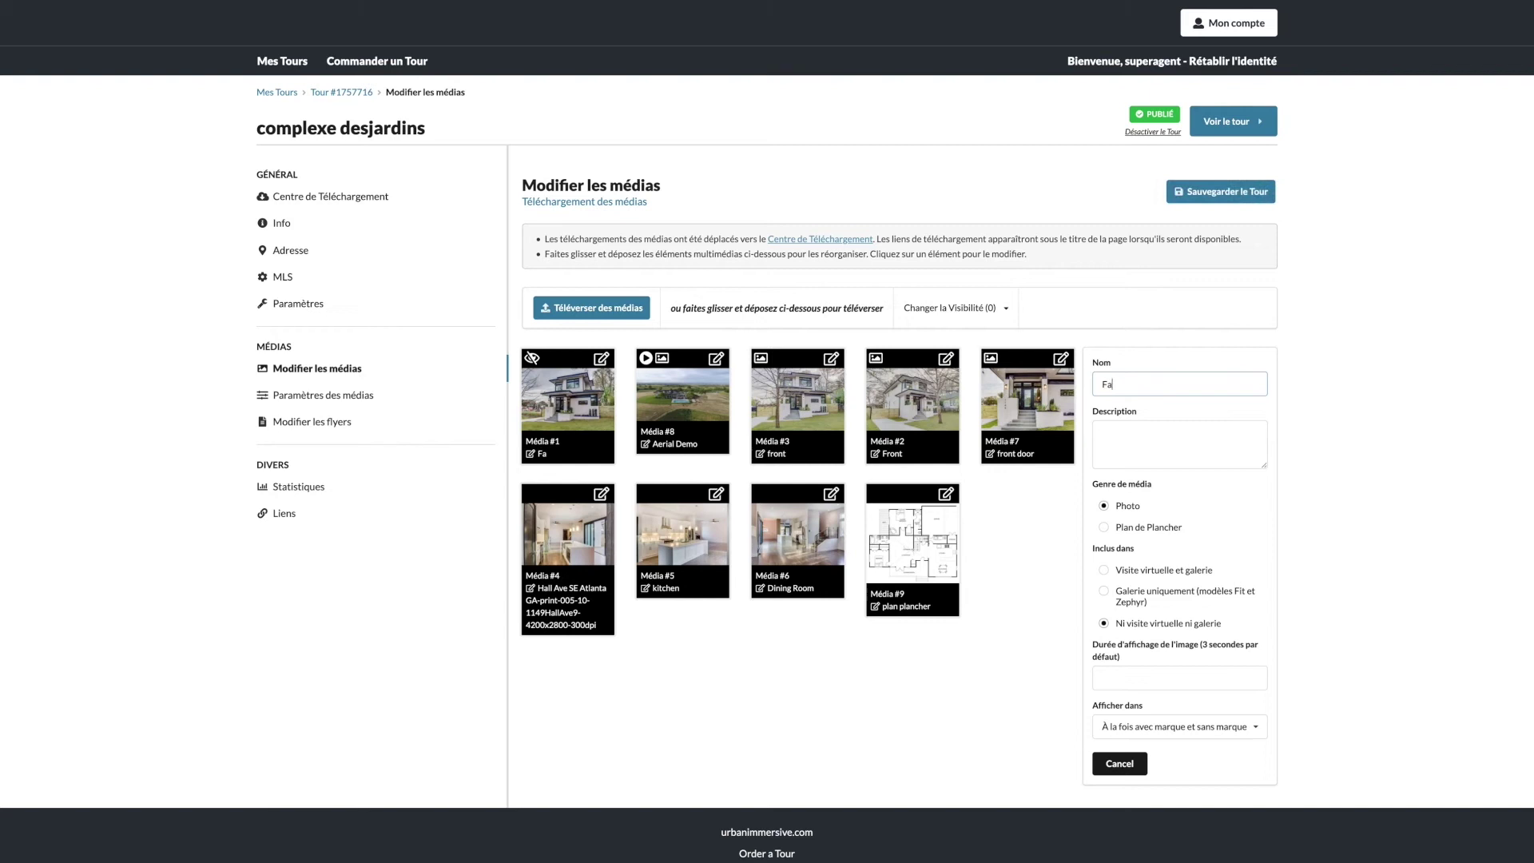
text(çade)
click(1173, 454)
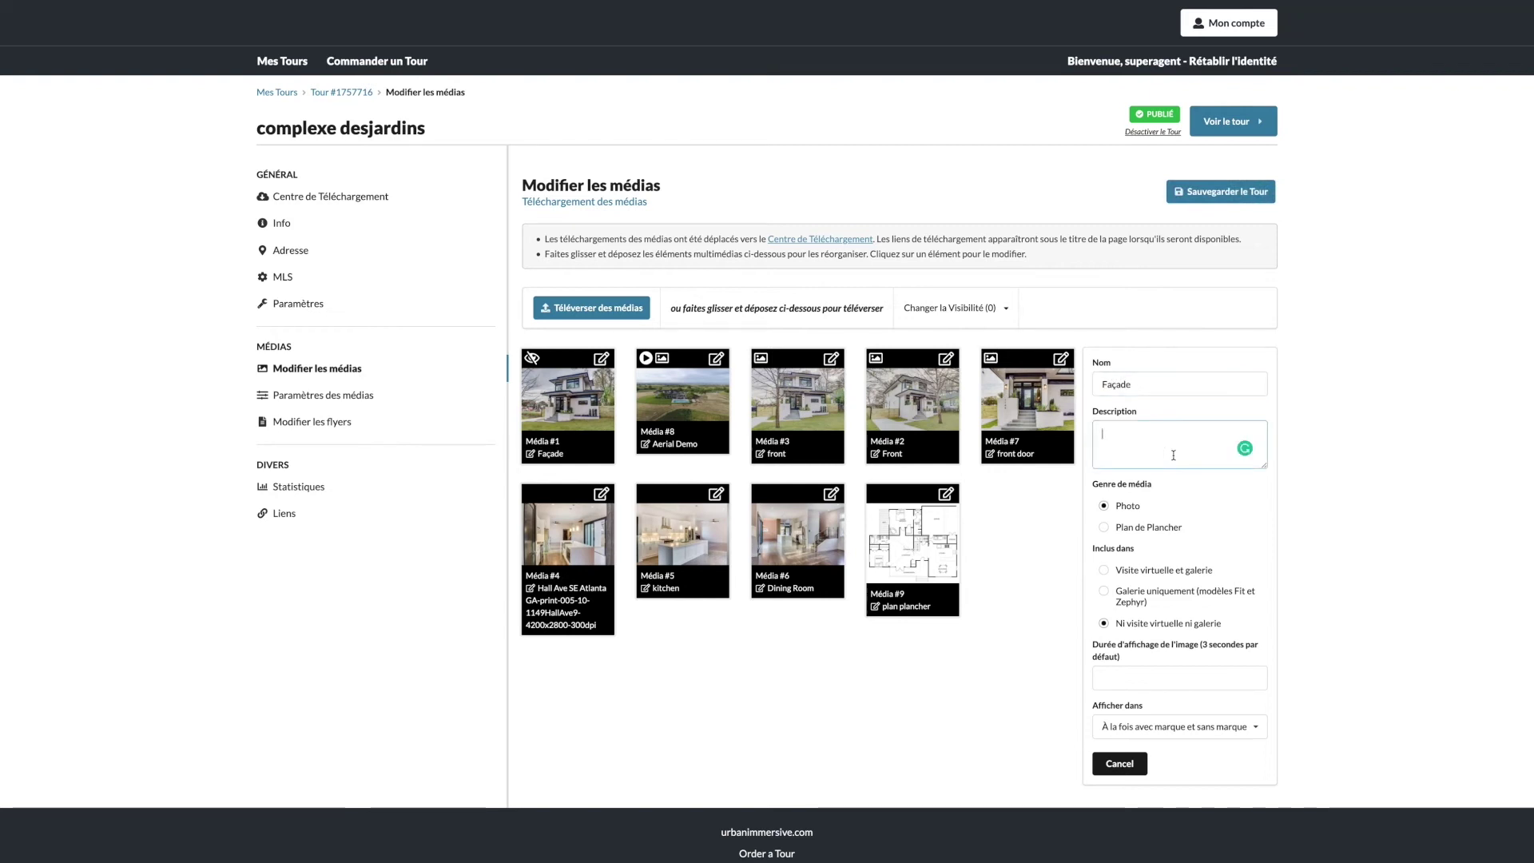
text(Été)
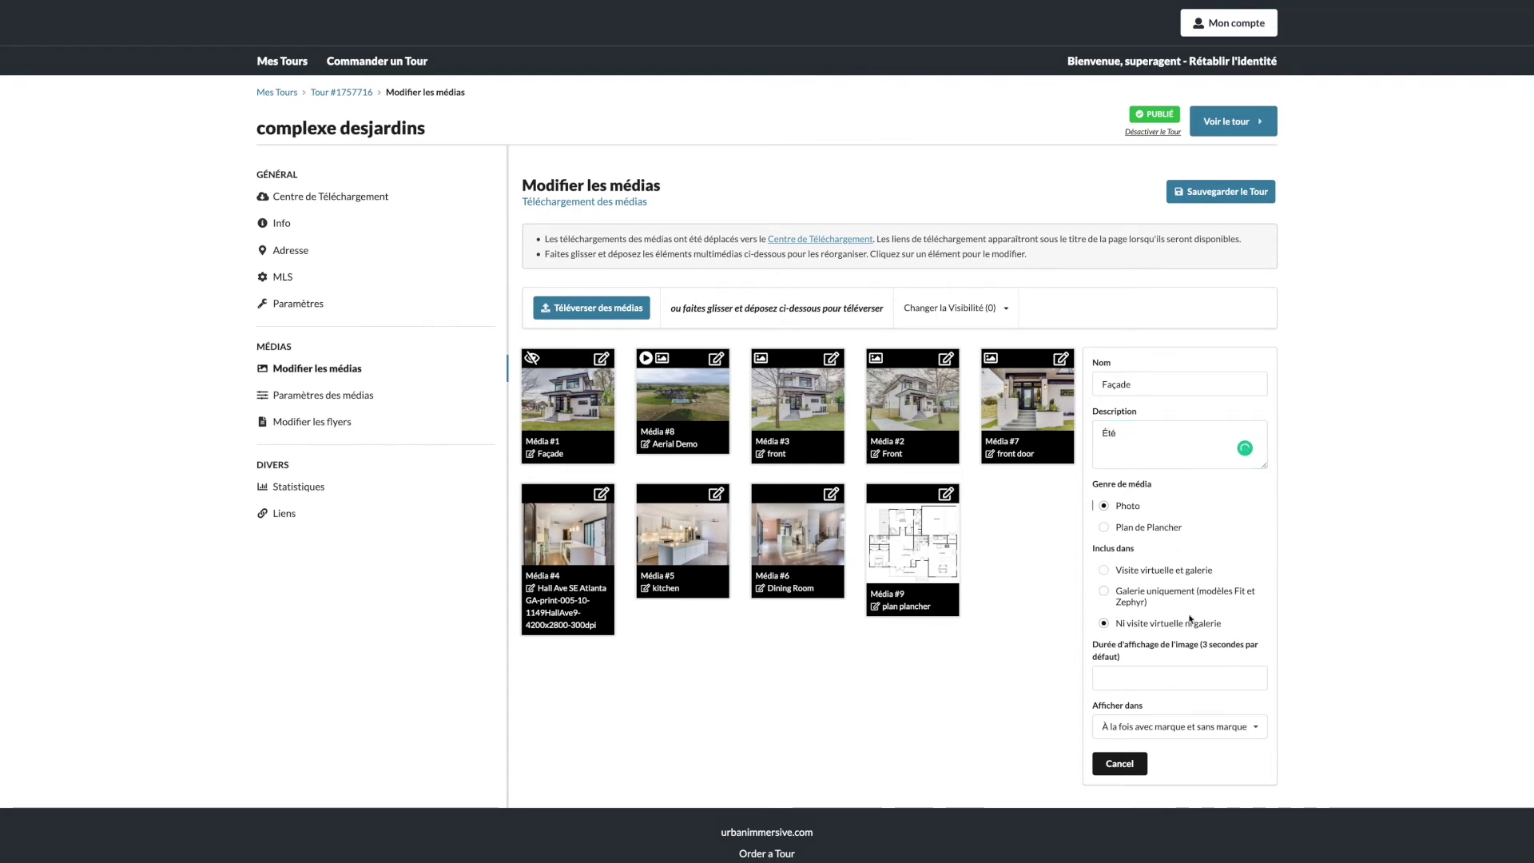
Check the branded and unbranded display options for Média #1 and save the tour's media changes
click(1207, 736)
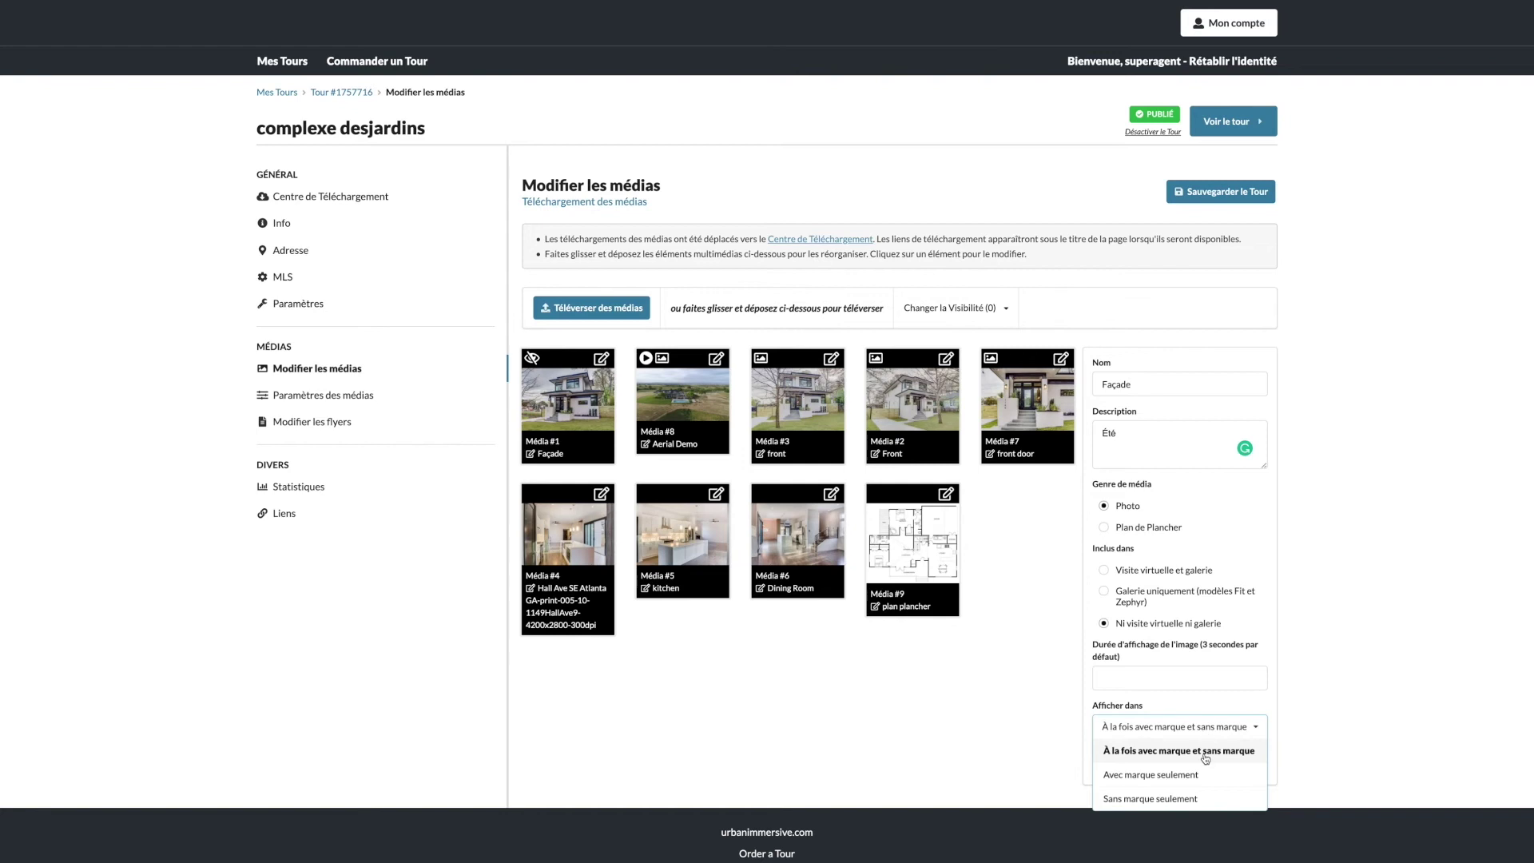
click(963, 720)
click(525, 357)
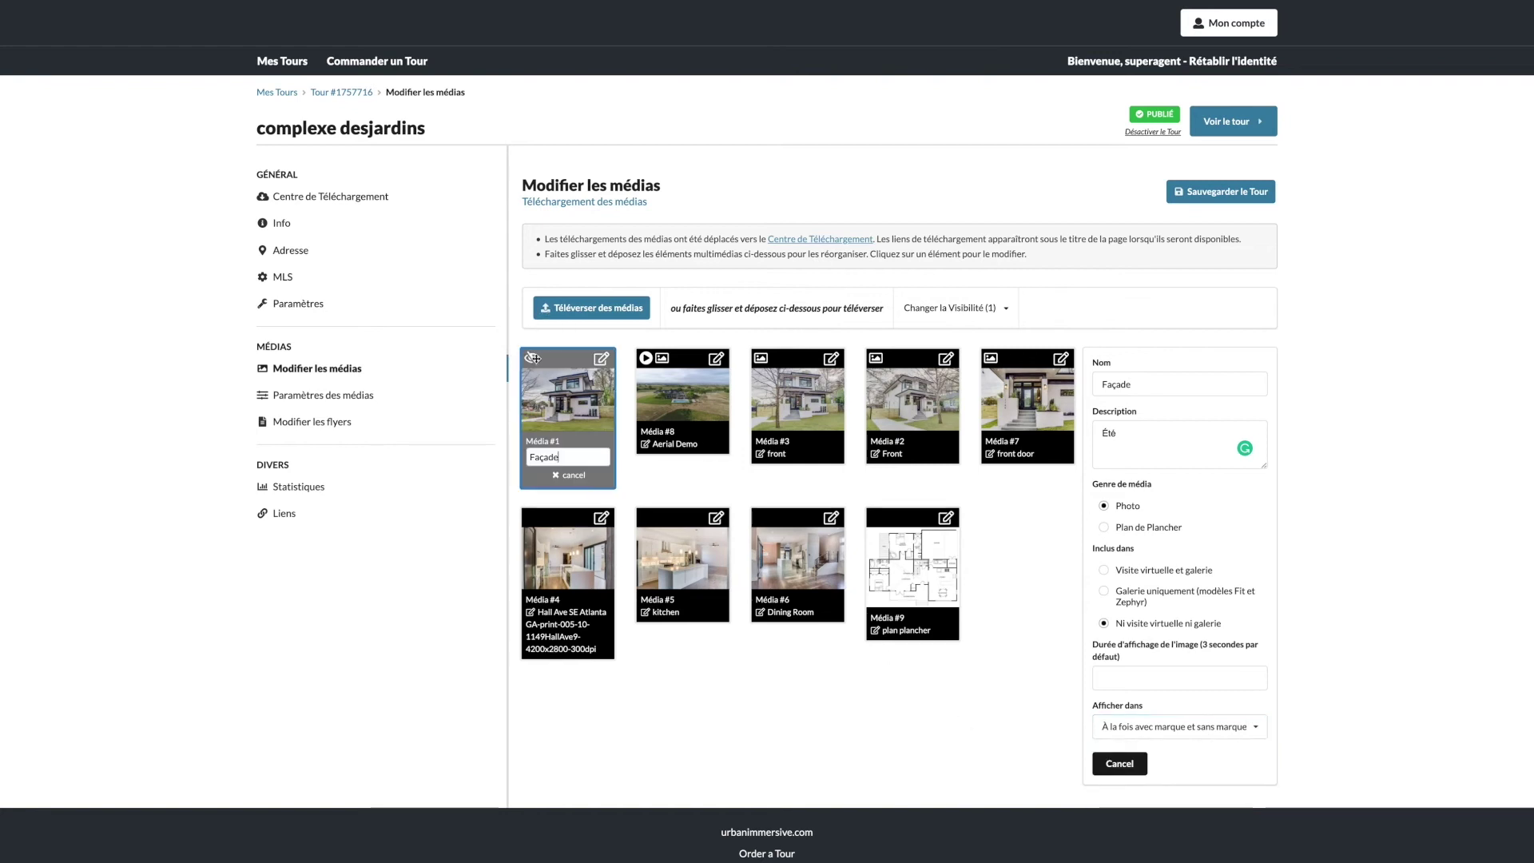
click(1257, 198)
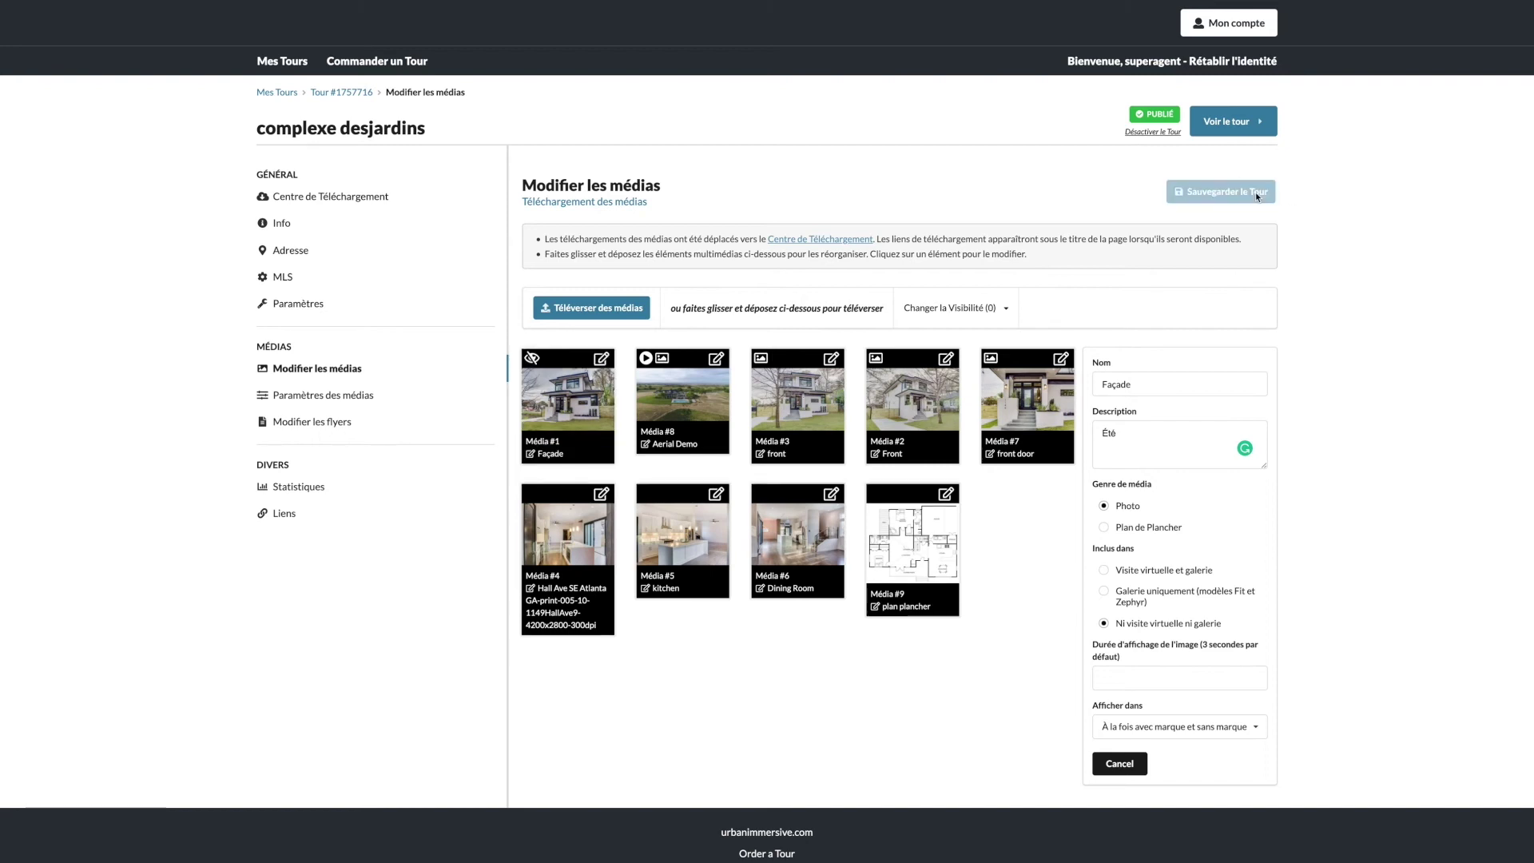
Examine the tour's media settings, including the options for the pan/zoom effect and its direction
click(306, 397)
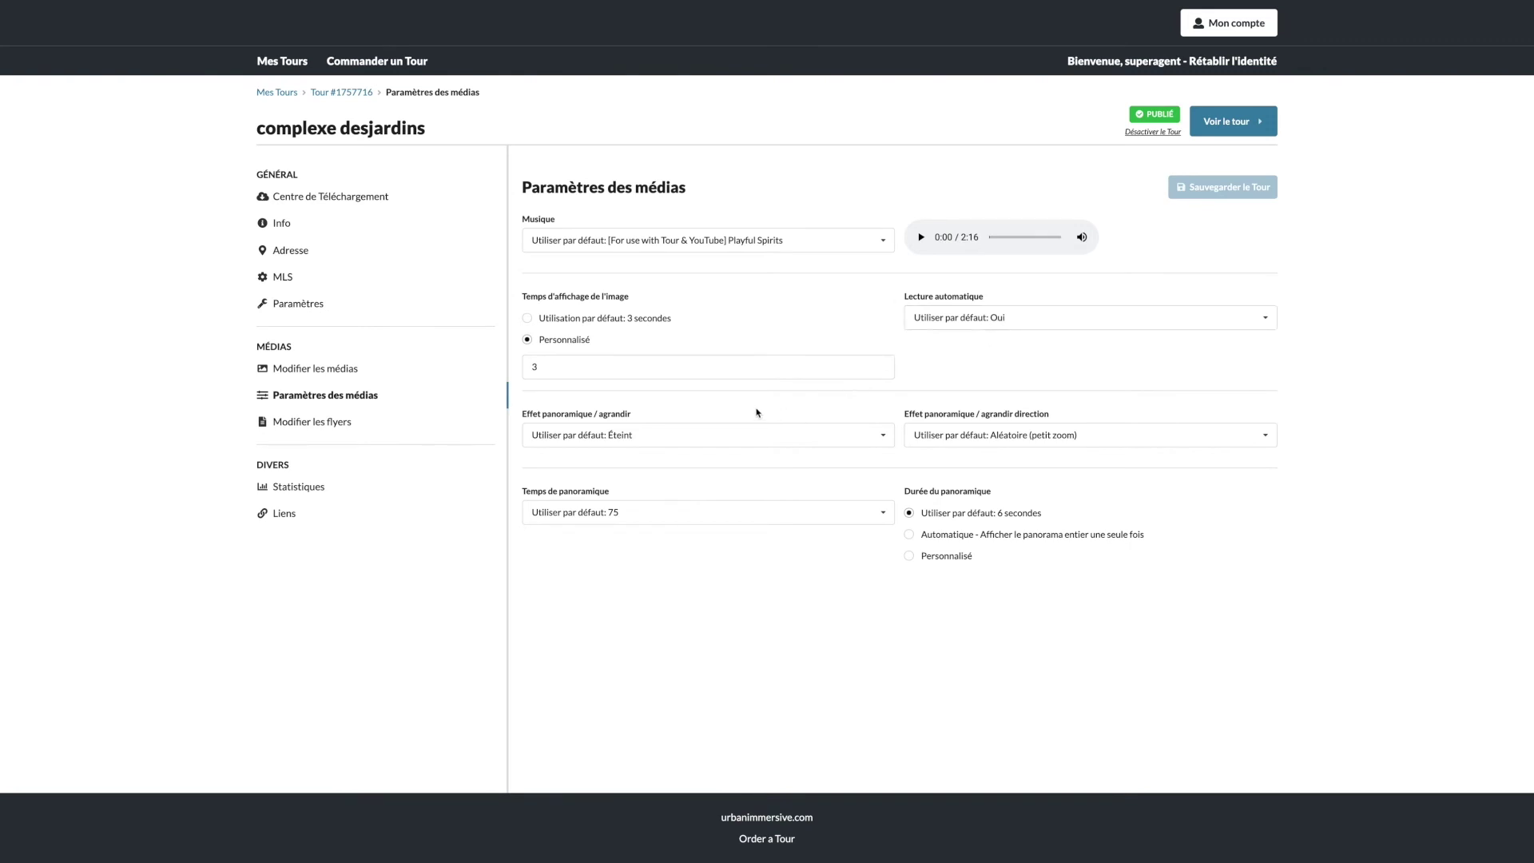
click(674, 446)
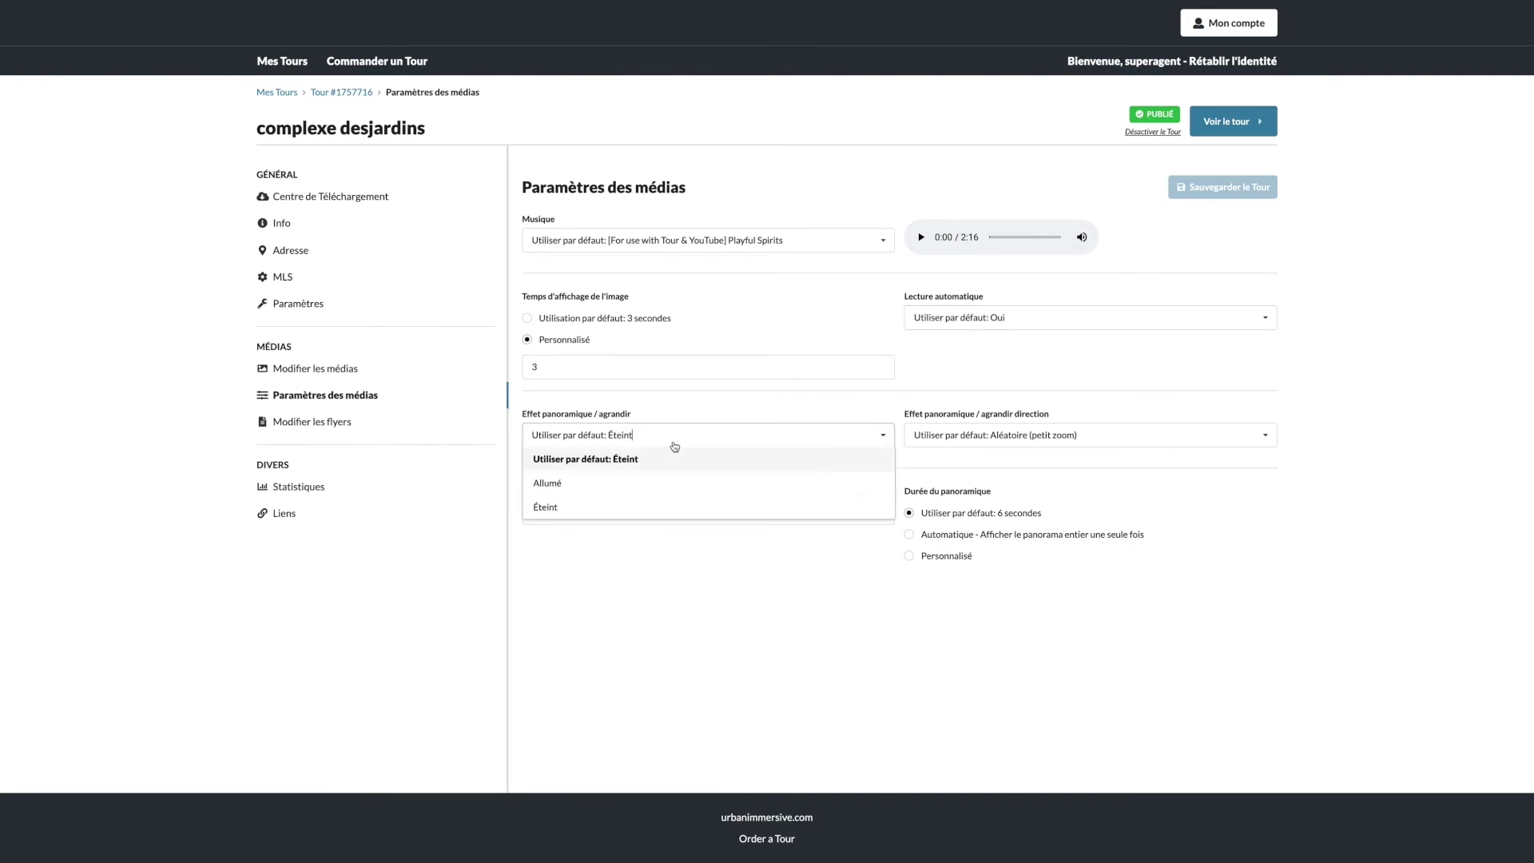
click(725, 397)
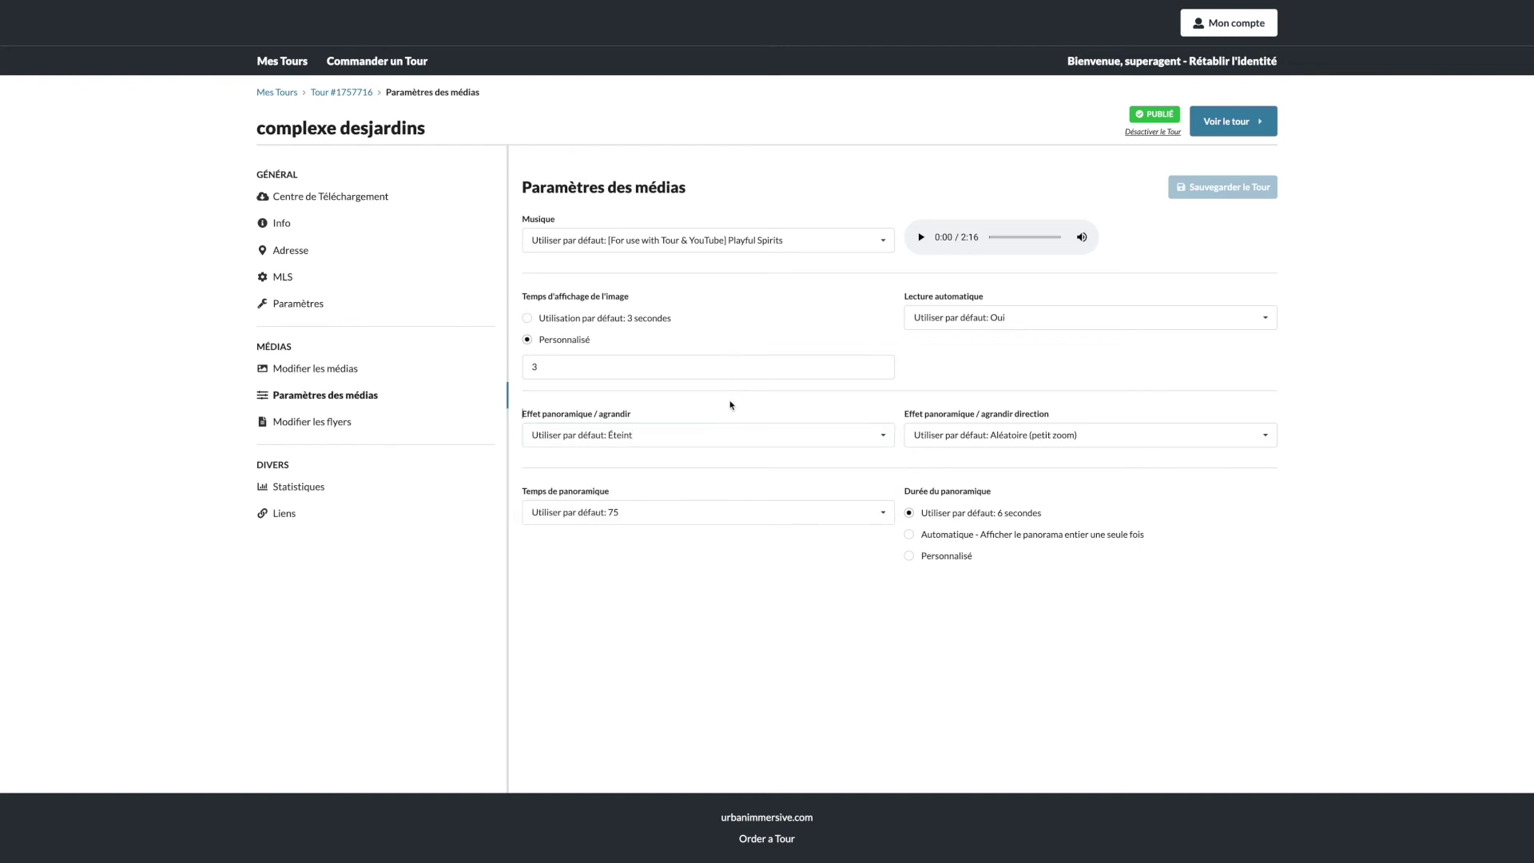
click(984, 444)
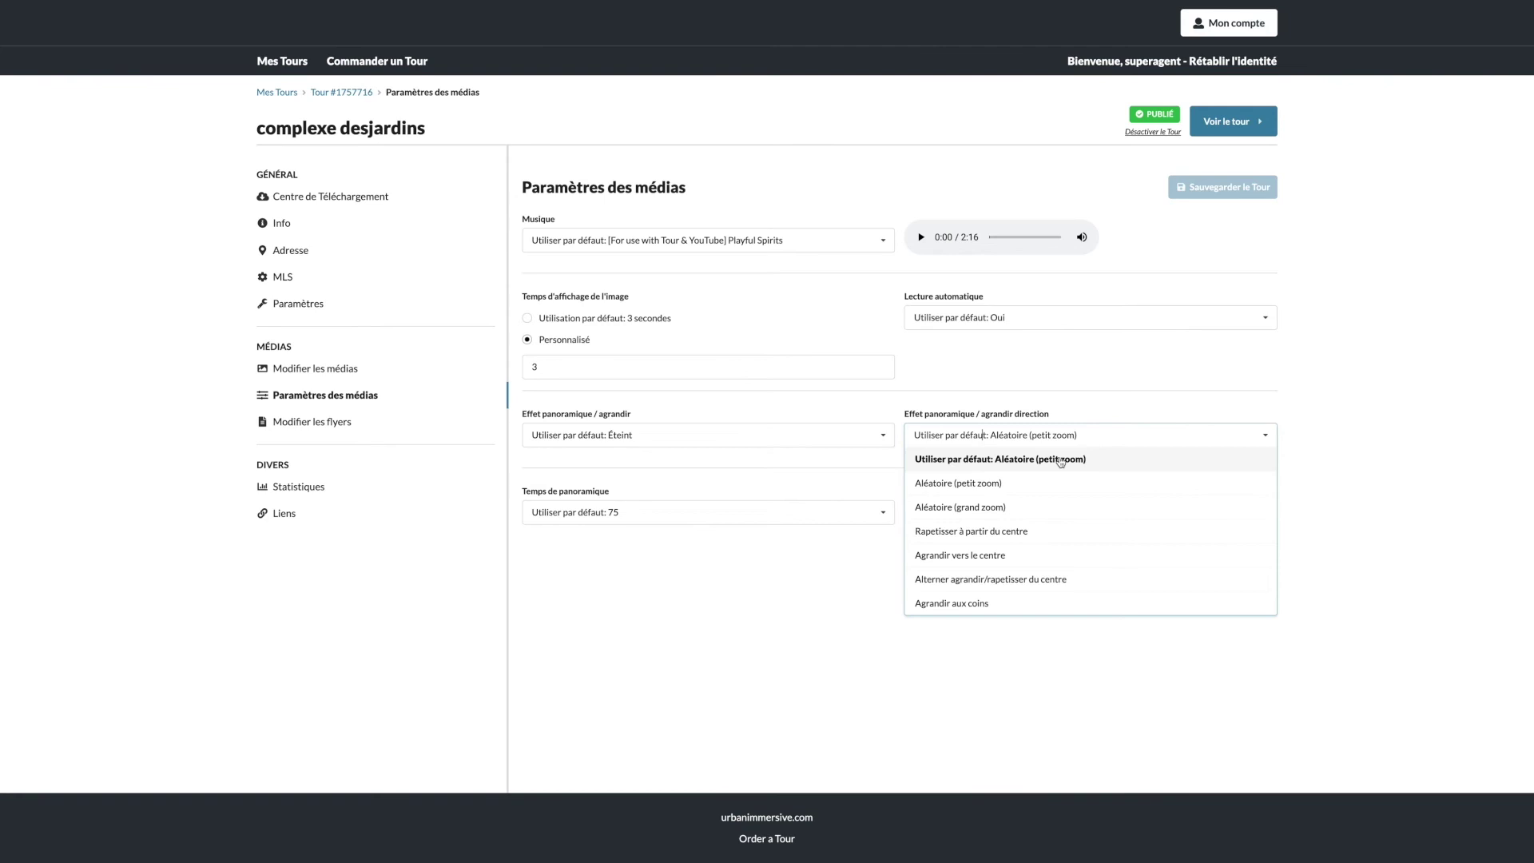
click(1092, 412)
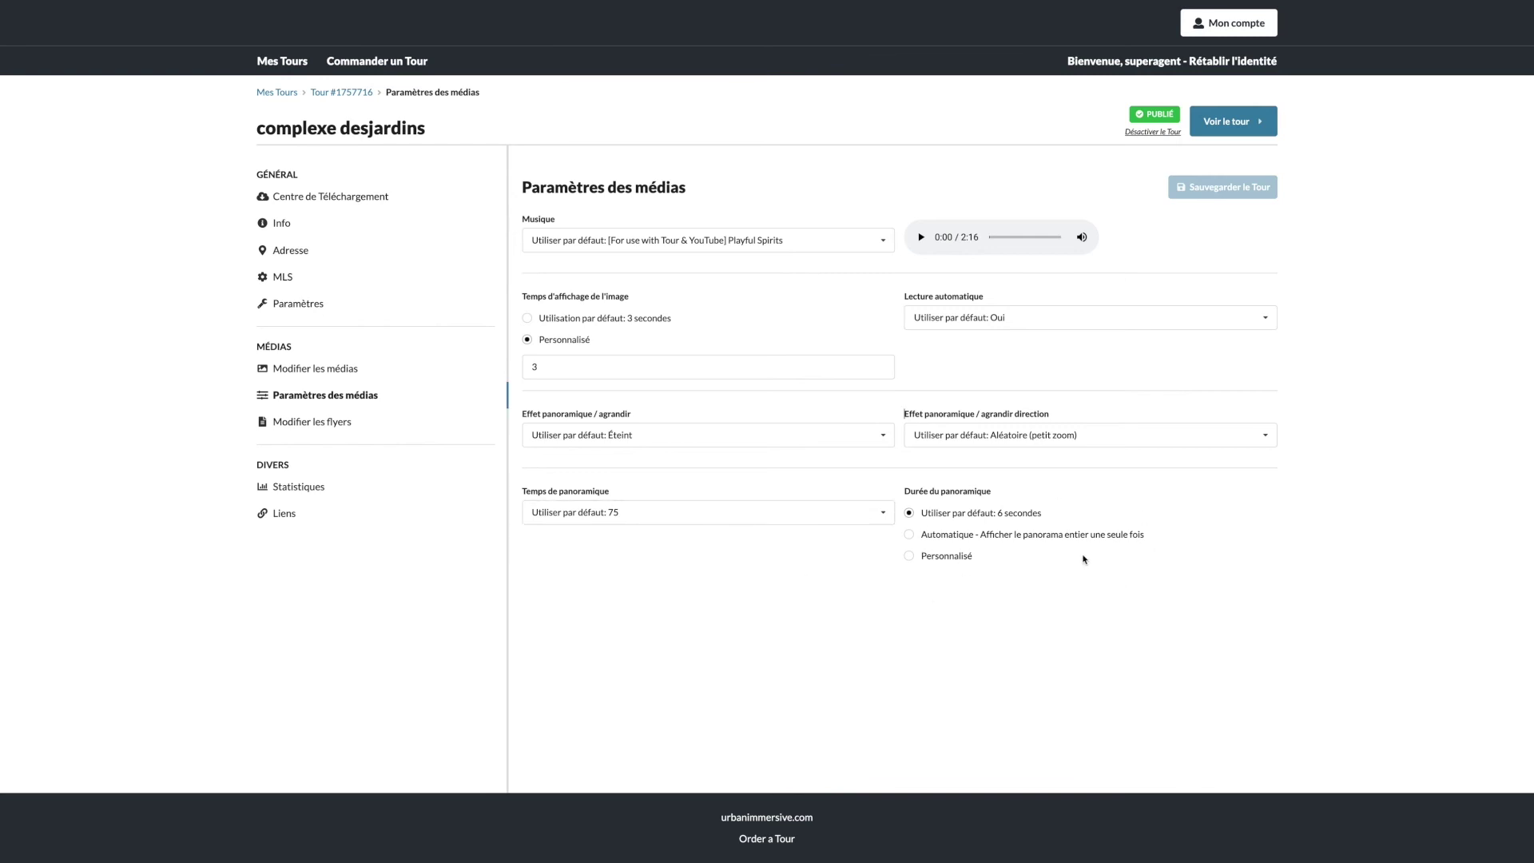
In the flyer template, swap the last two kitchen photos and replace the first exterior photo with the unused interior photo
click(280, 428)
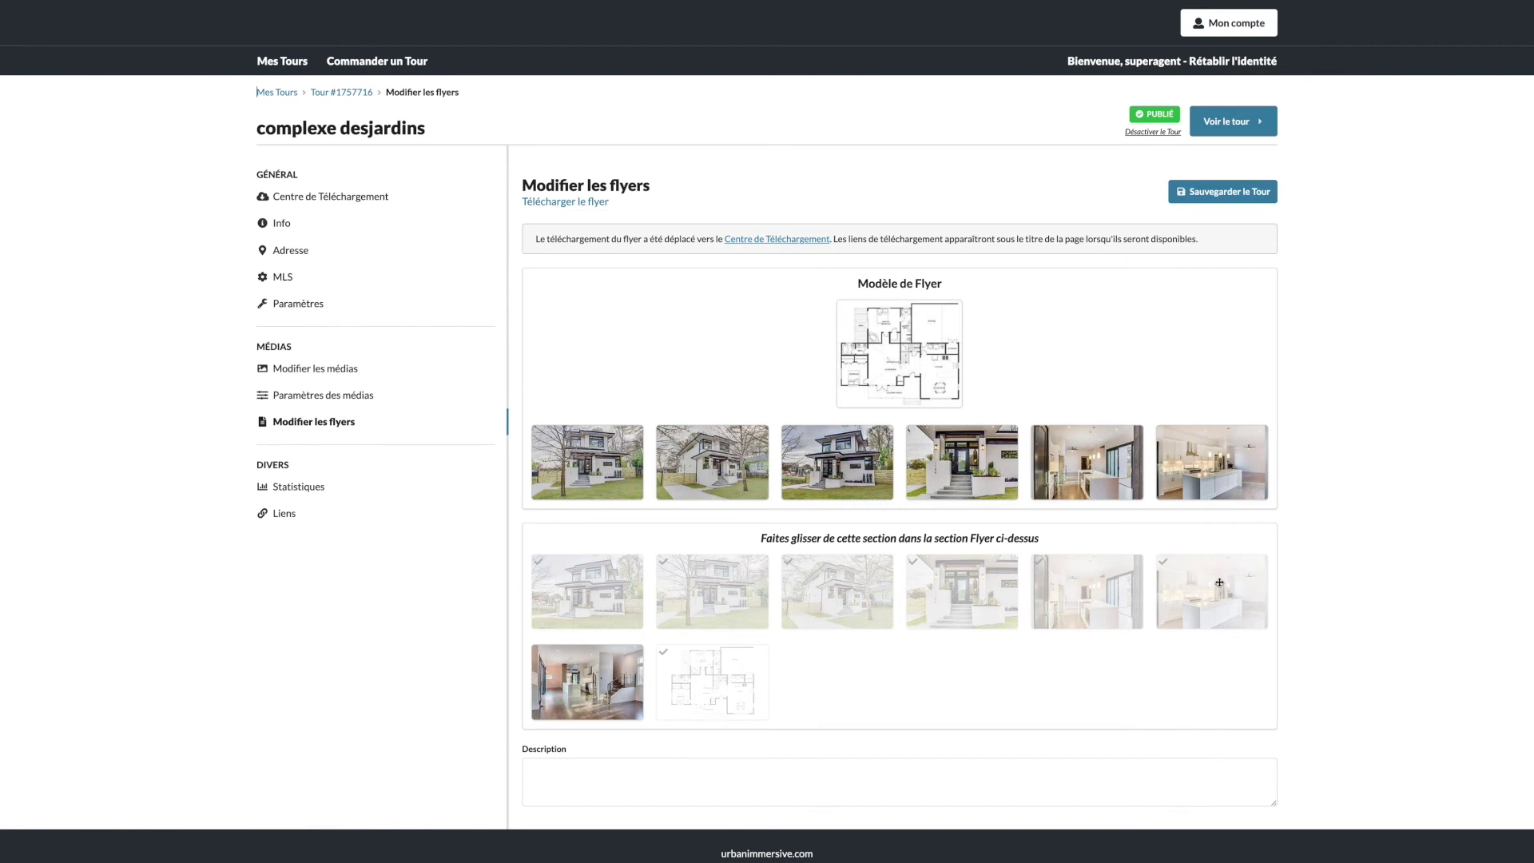
drag(1090, 476, 1203, 472)
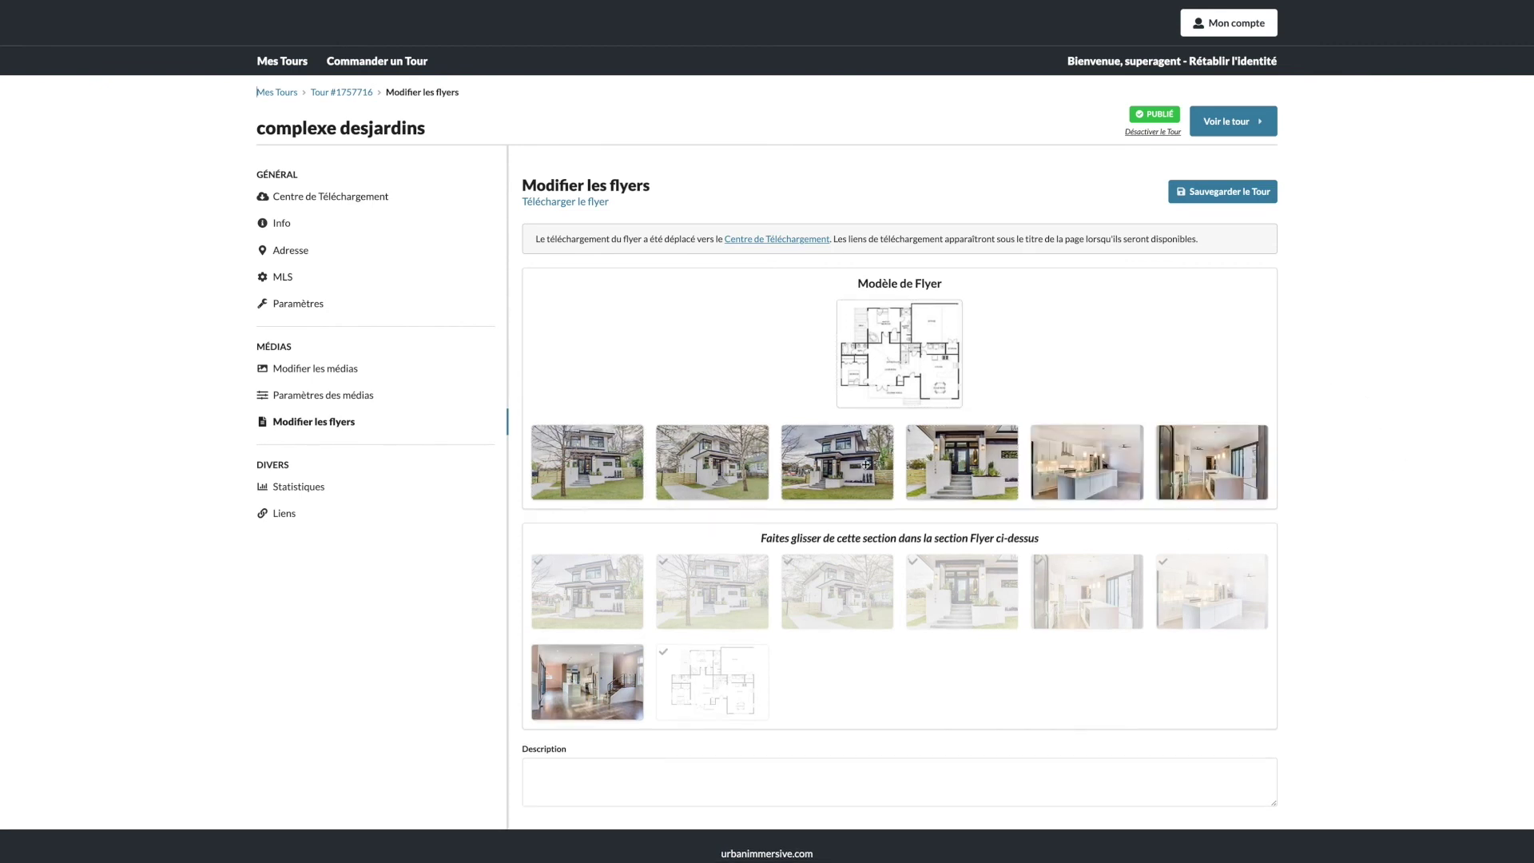
drag(590, 680, 611, 468)
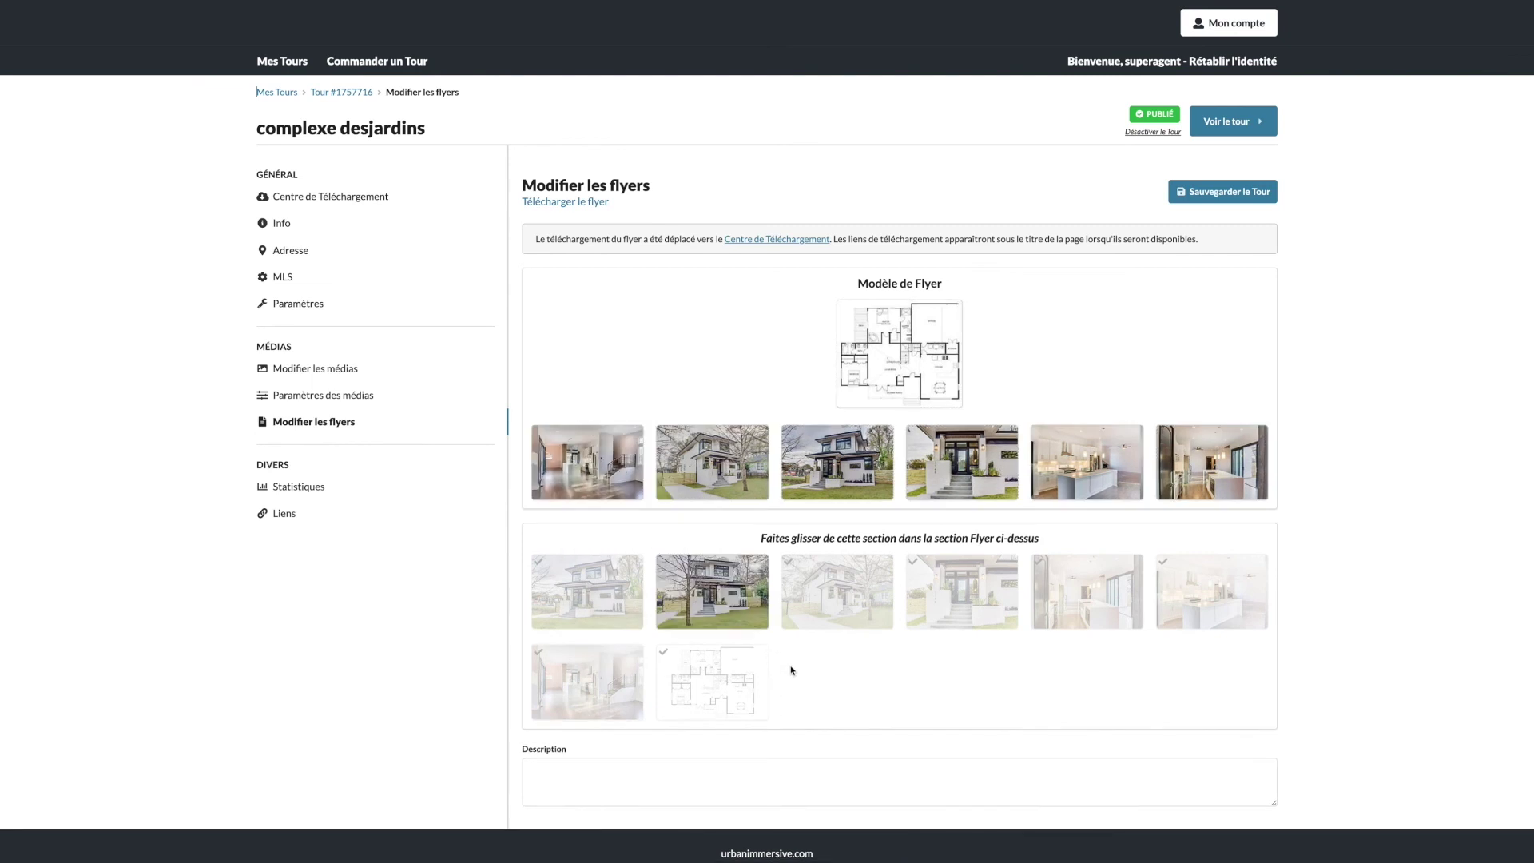
Enter "DEscription" as the flyer's description and save the tour
click(687, 776)
text(DEscription)
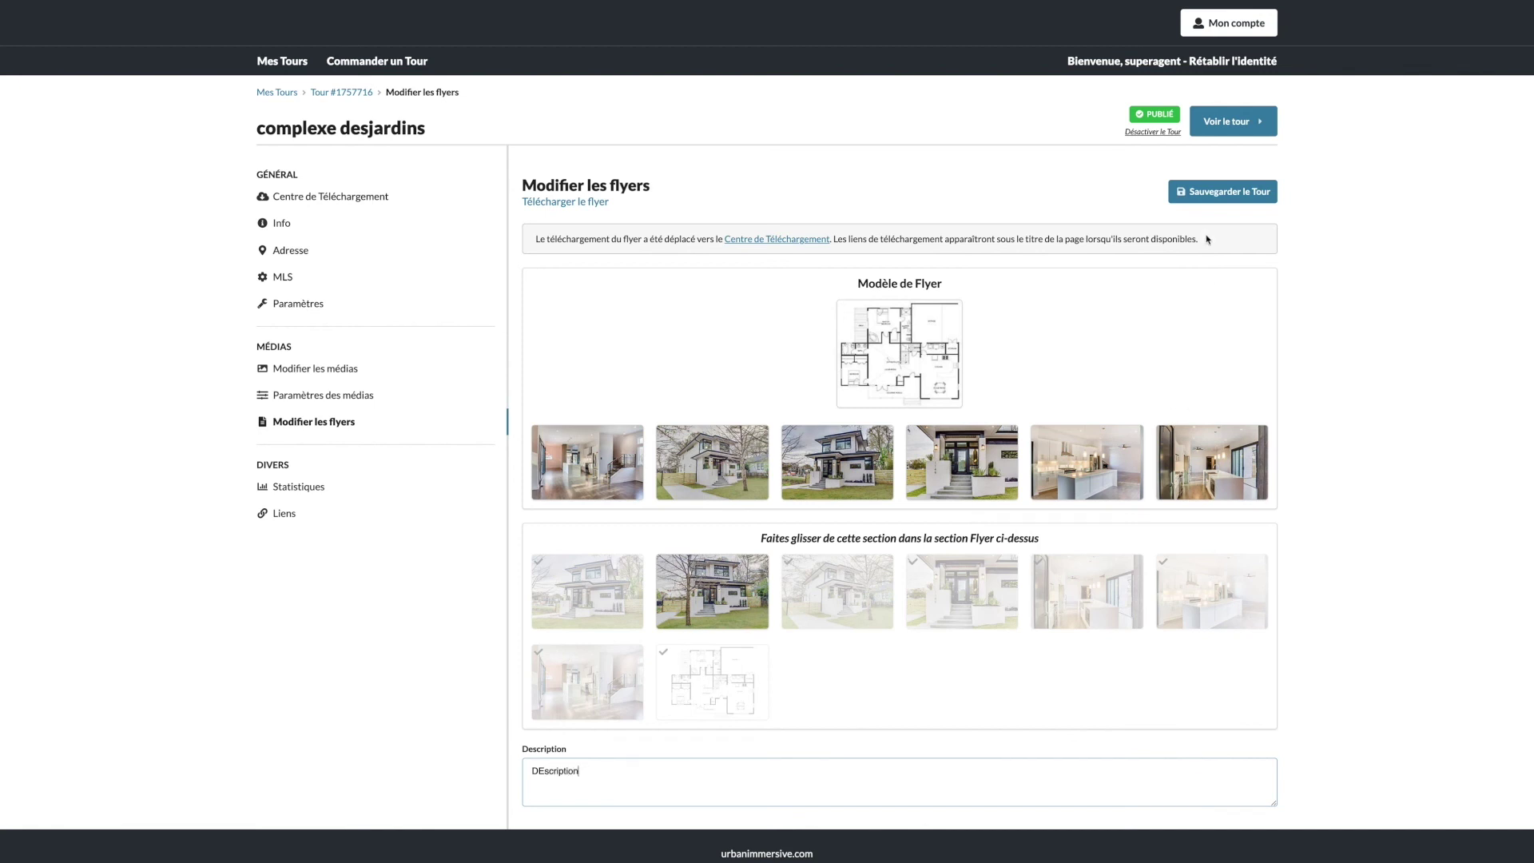
click(1206, 193)
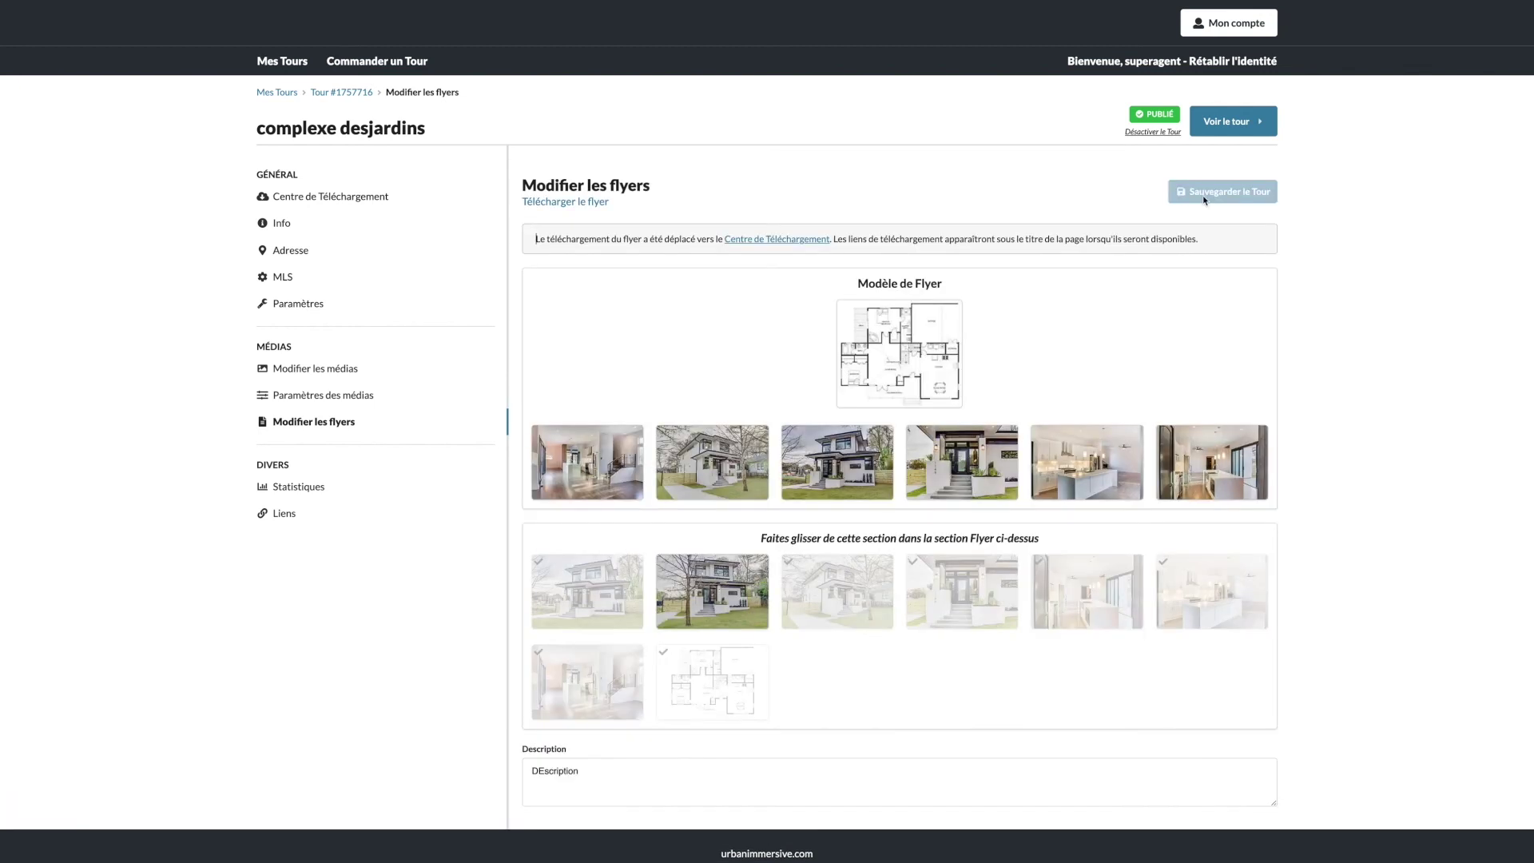
View the tour's statistics and generate a custom tour link that shows only Adresse, without Image de marque or Liens
click(330, 490)
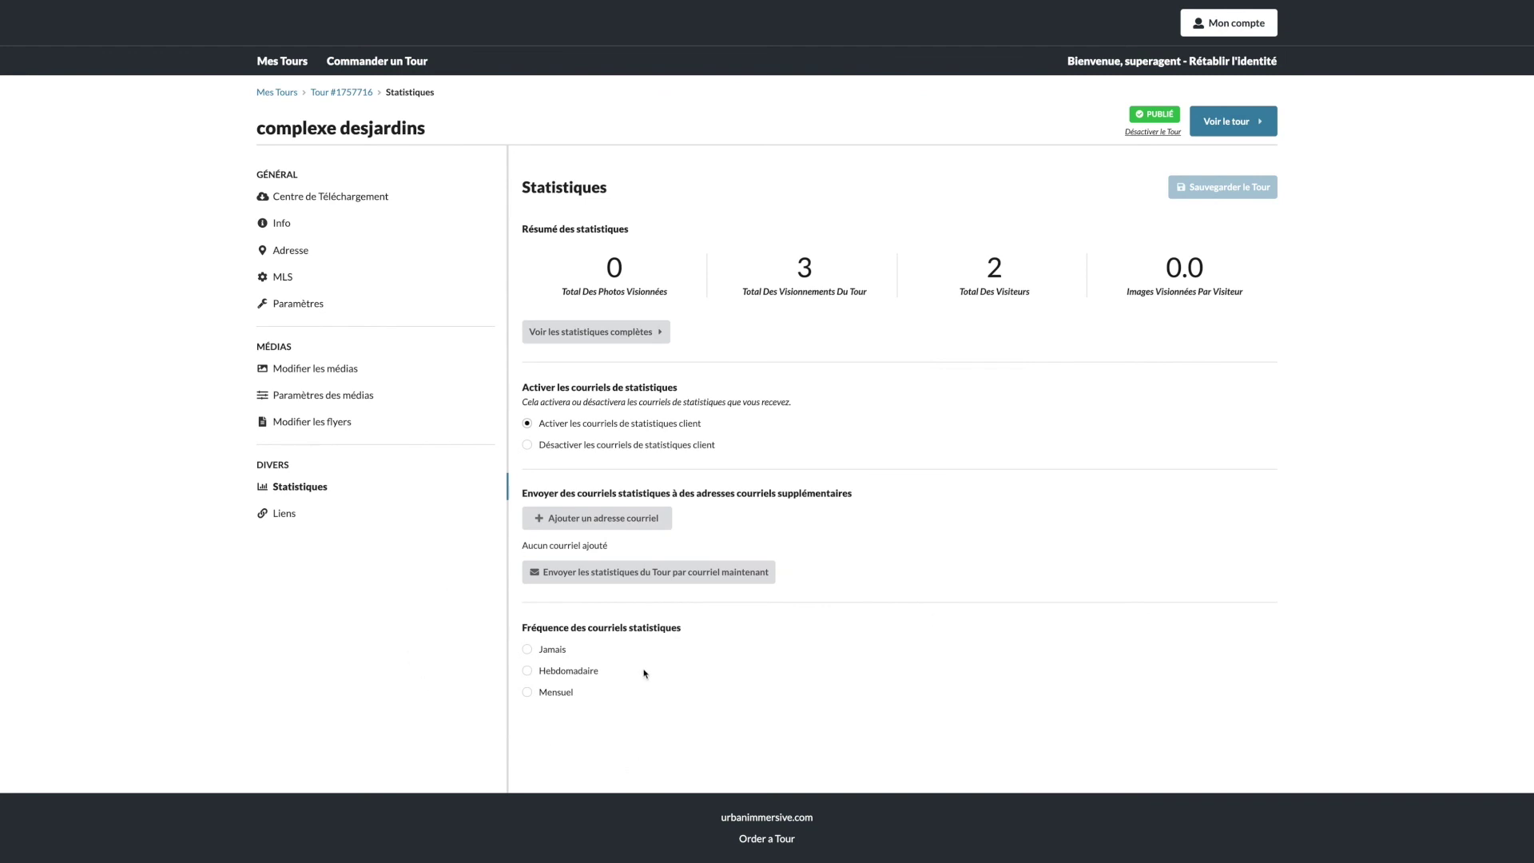
click(290, 516)
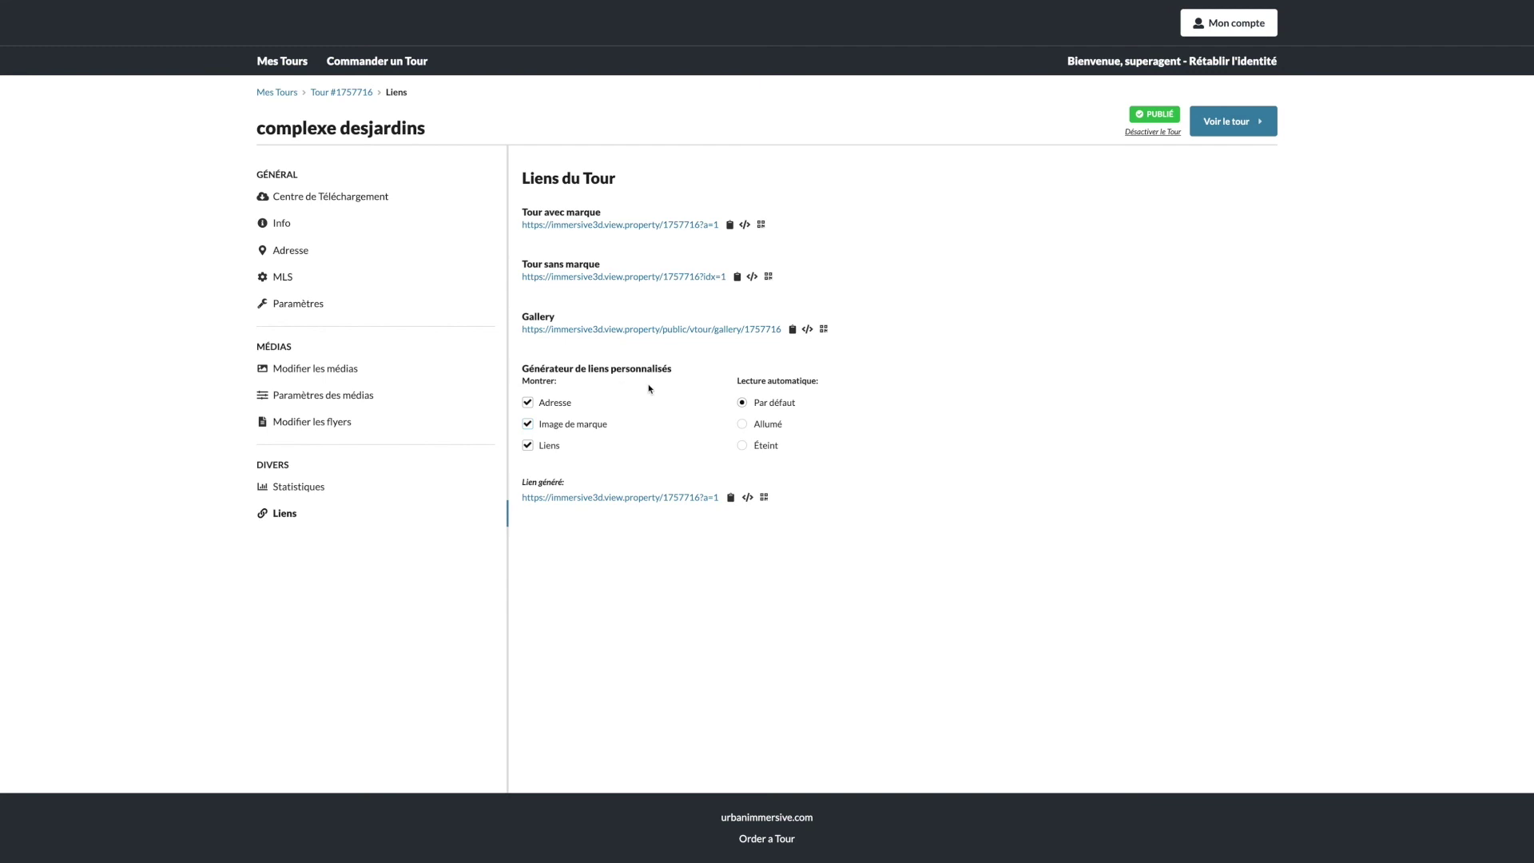
click(527, 402)
click(527, 424)
click(527, 445)
click(527, 402)
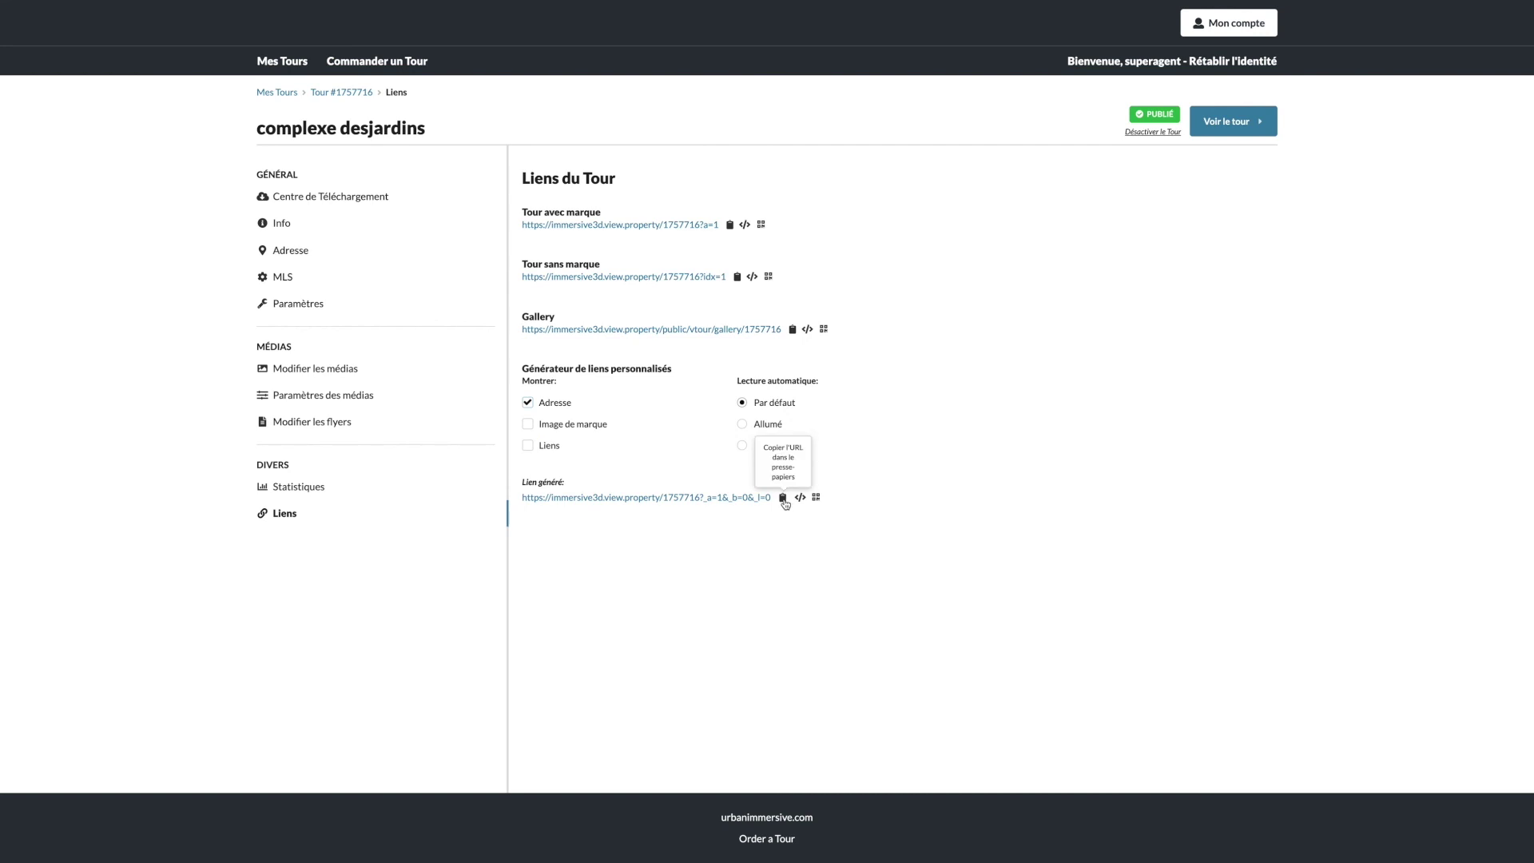